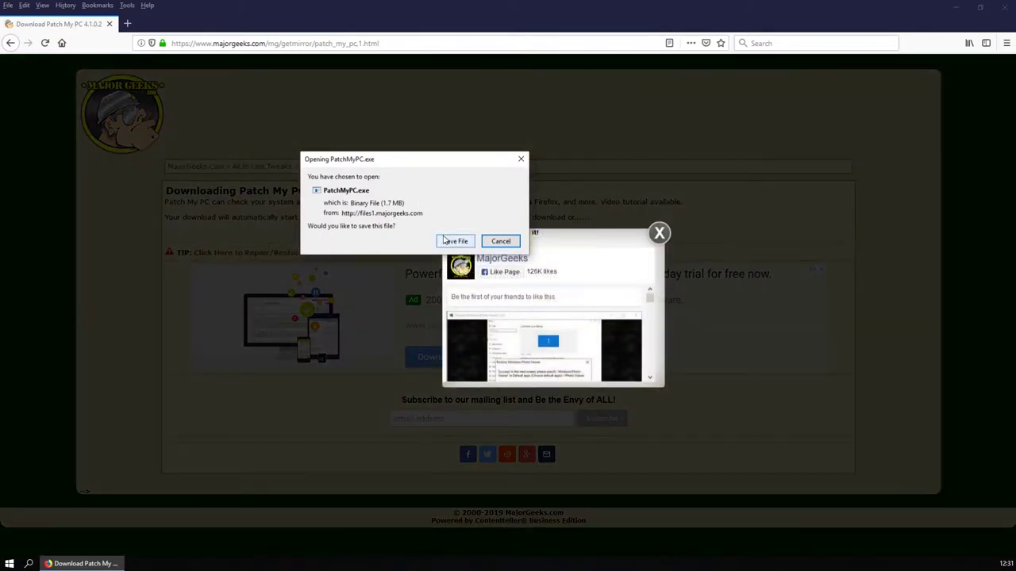
Step: Save and launch PatchMyPC.exe, moving the updater window clear, and close the browser behind it
click(446, 239)
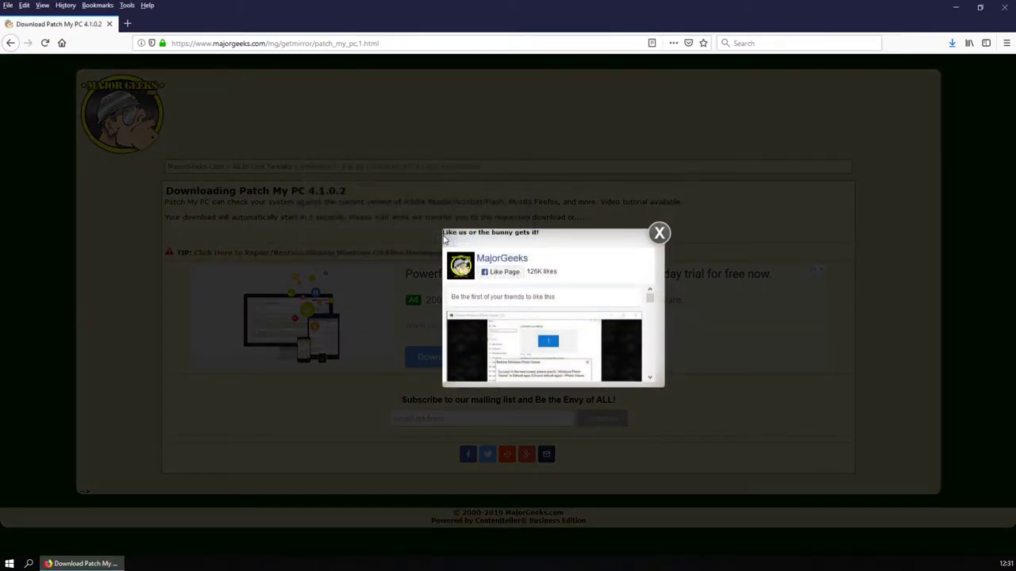
click(652, 235)
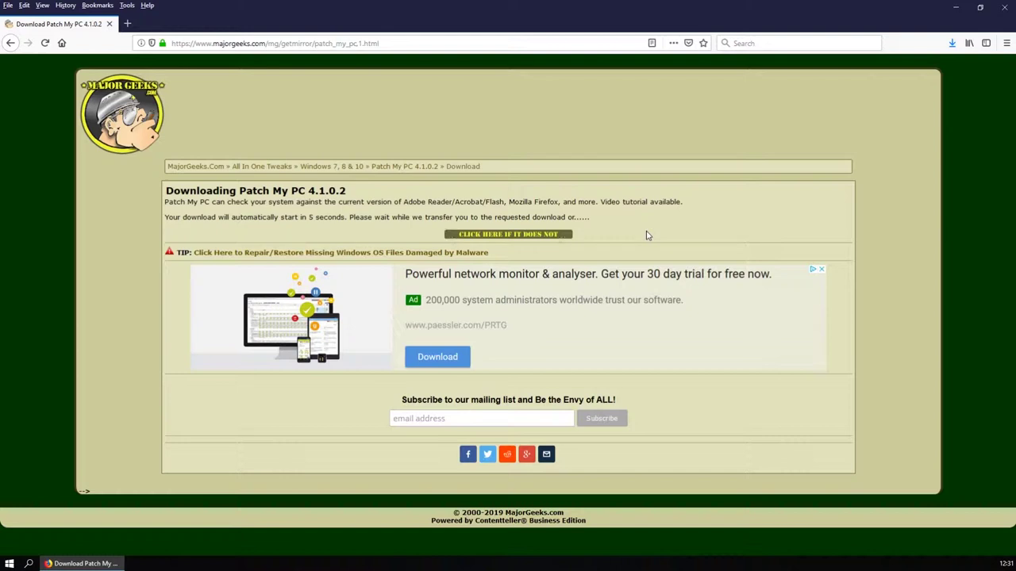
click(954, 43)
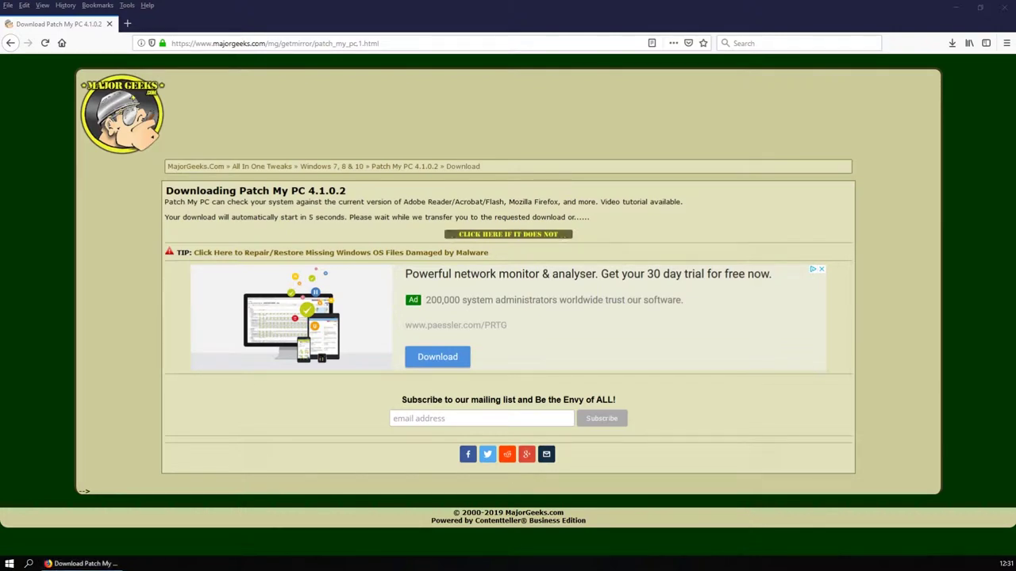
drag(131, 137, 573, 125)
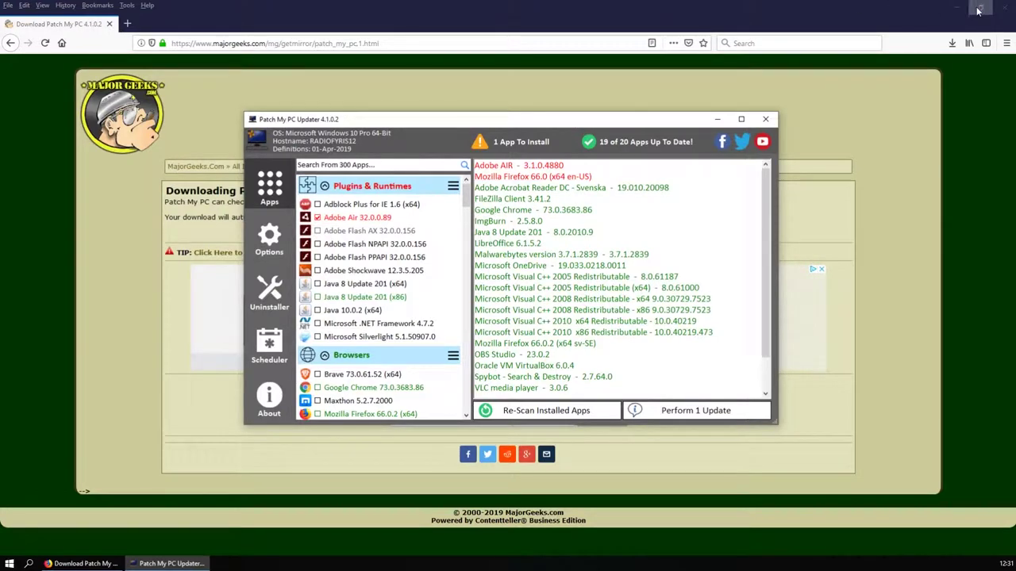
click(1003, 6)
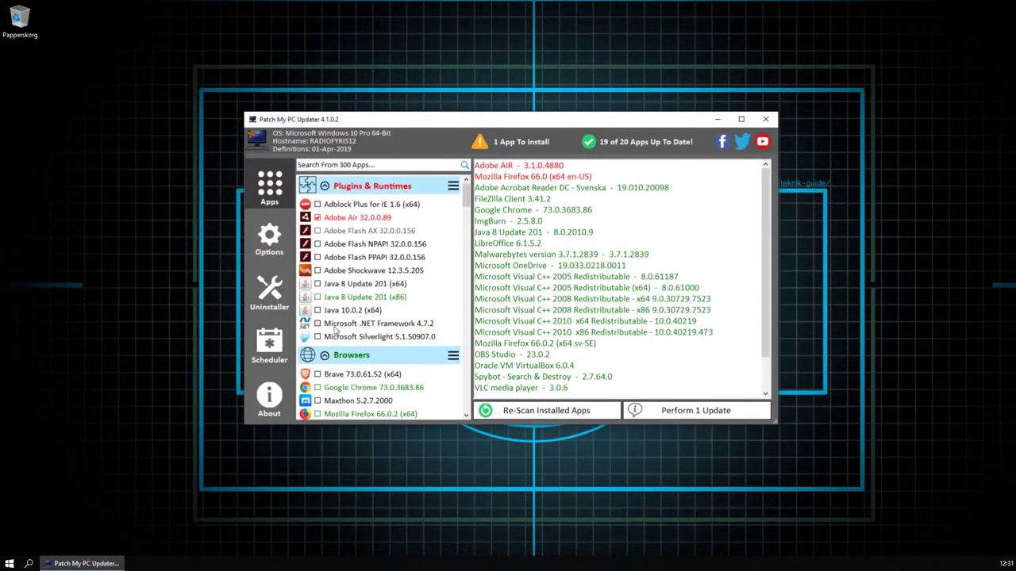
Step: Look through the app catalogue, install the selected Adobe Air 32.0.0.89 update, and highlight the update log
scroll(349, 309, down, 3)
scroll(350, 308, down, 10)
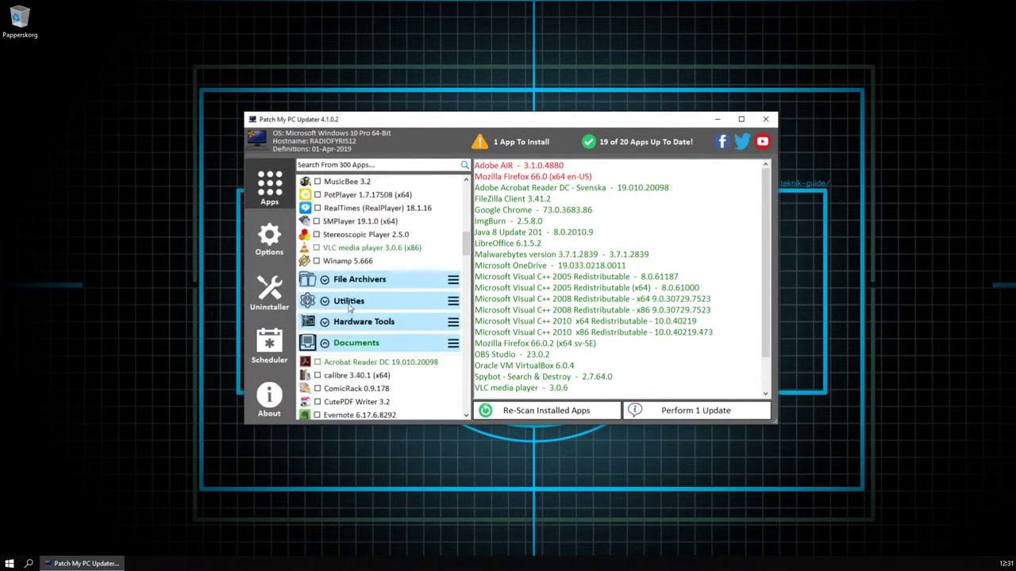
scroll(349, 306, down, 10)
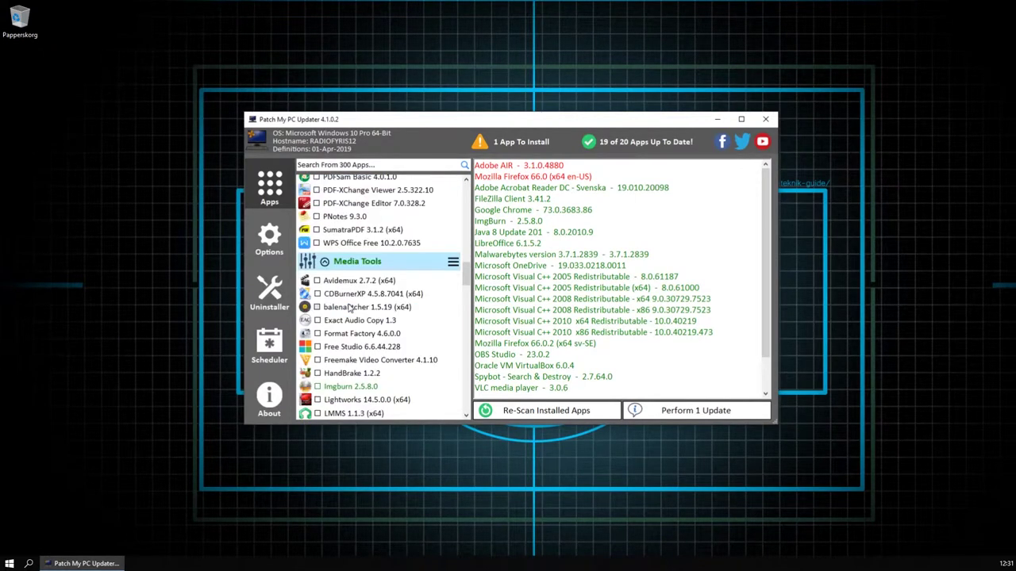
scroll(584, 226, down, 2)
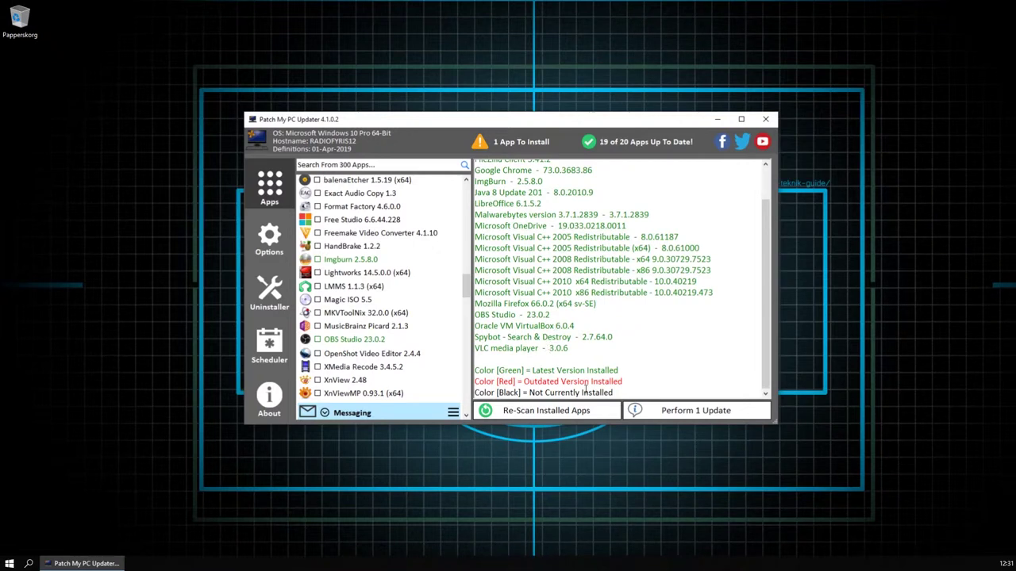
click(669, 411)
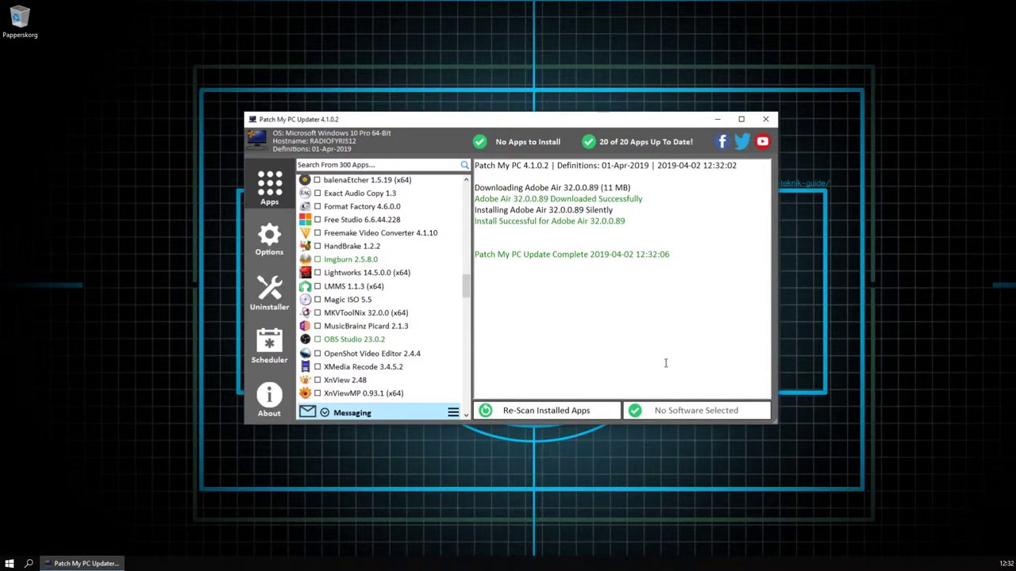
drag(671, 255, 486, 164)
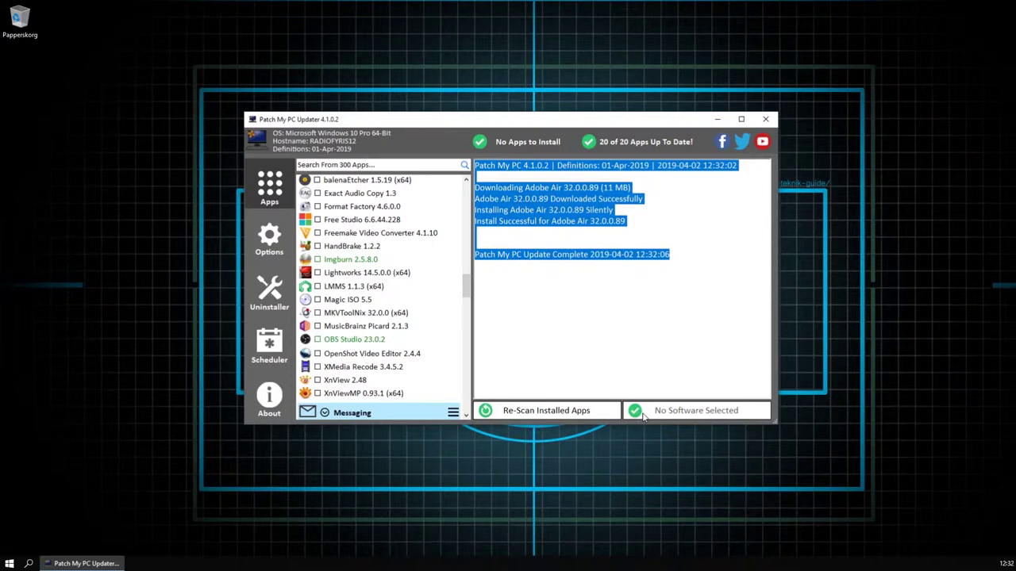
Step: Re-scan the installed apps, read the colour legend below the results, and close the updater
click(591, 414)
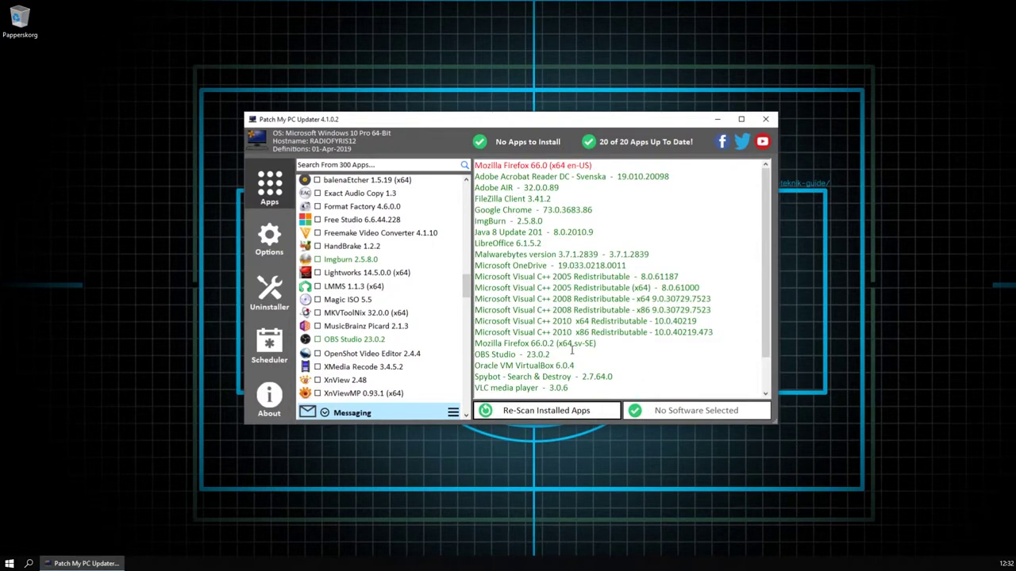
scroll(572, 350, down, 2)
drag(627, 390, 474, 392)
drag(637, 381, 475, 382)
drag(657, 367, 475, 359)
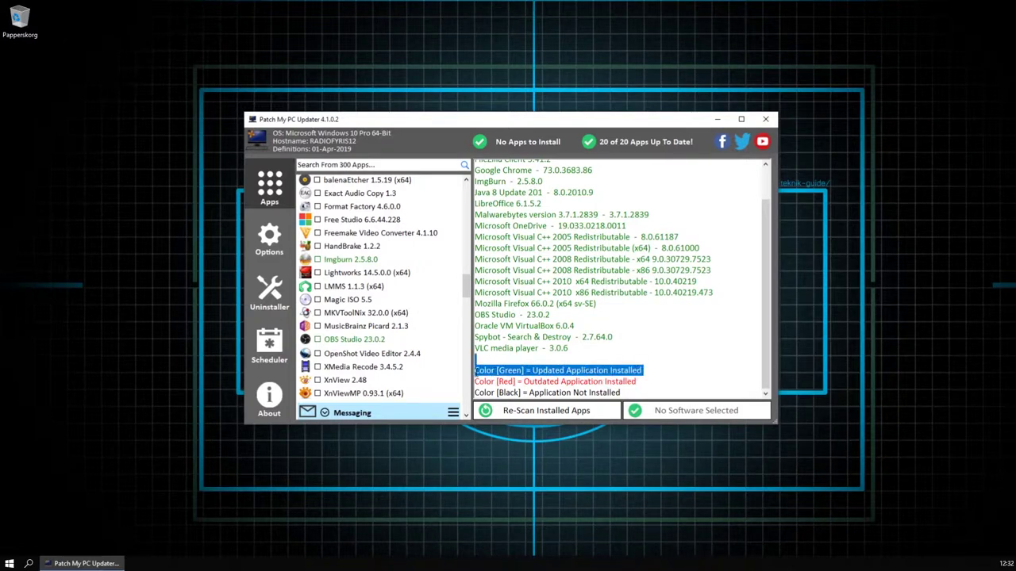
click(735, 358)
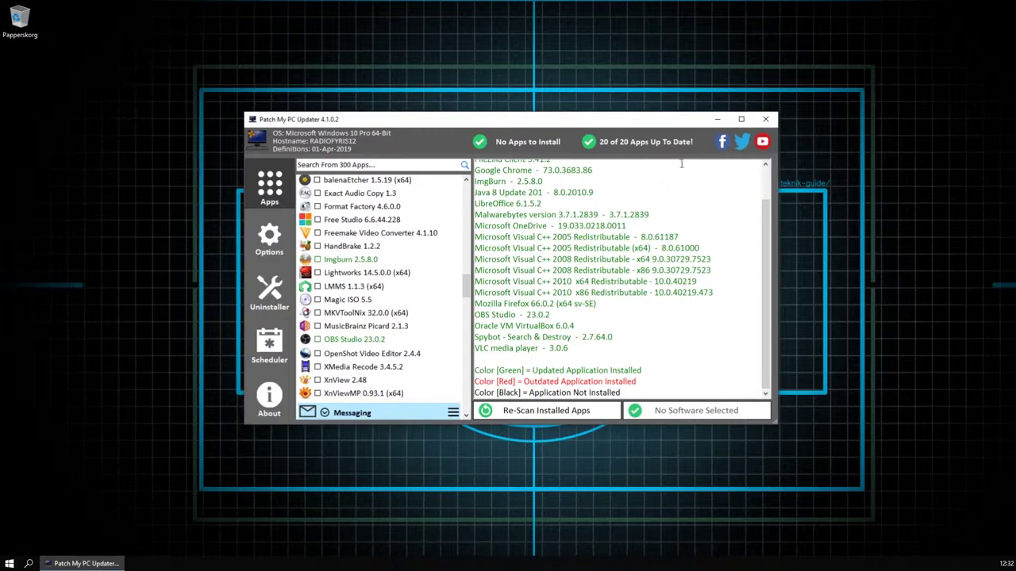
click(765, 119)
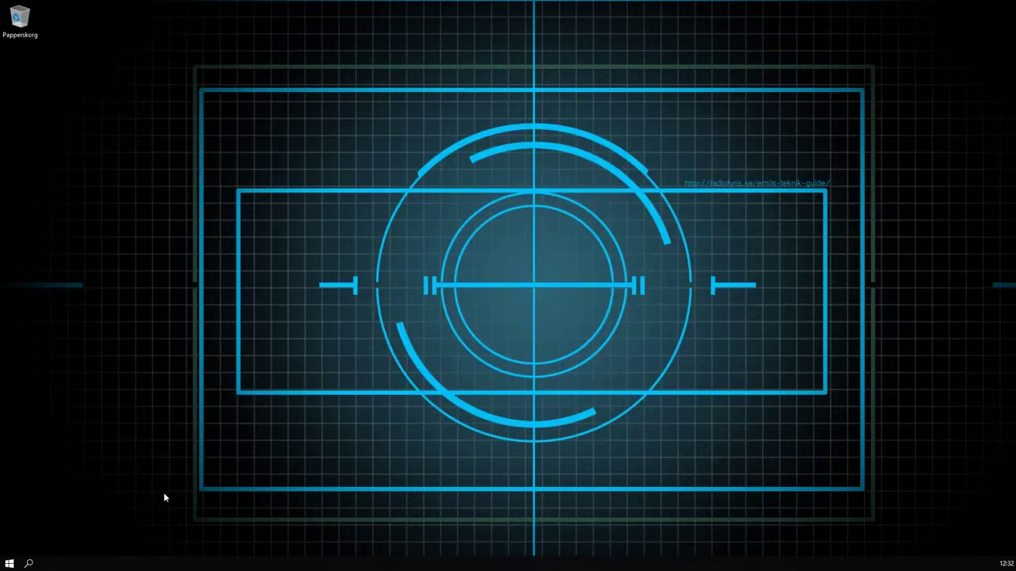
Step: Launch Firefox, turn off its startup default-browser check, and decline making it the default browser
click(28, 563)
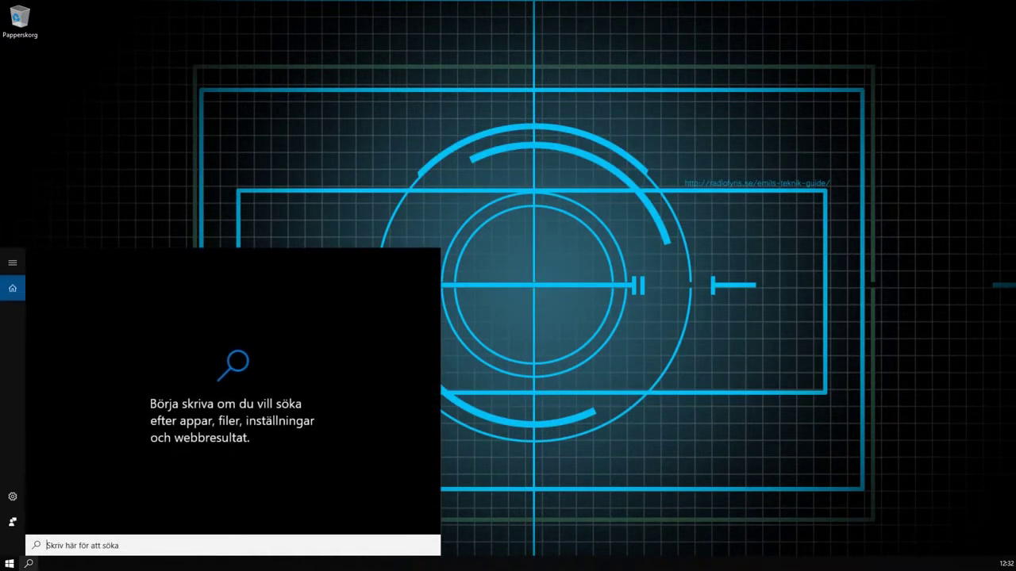
text(firef)
key(Return)
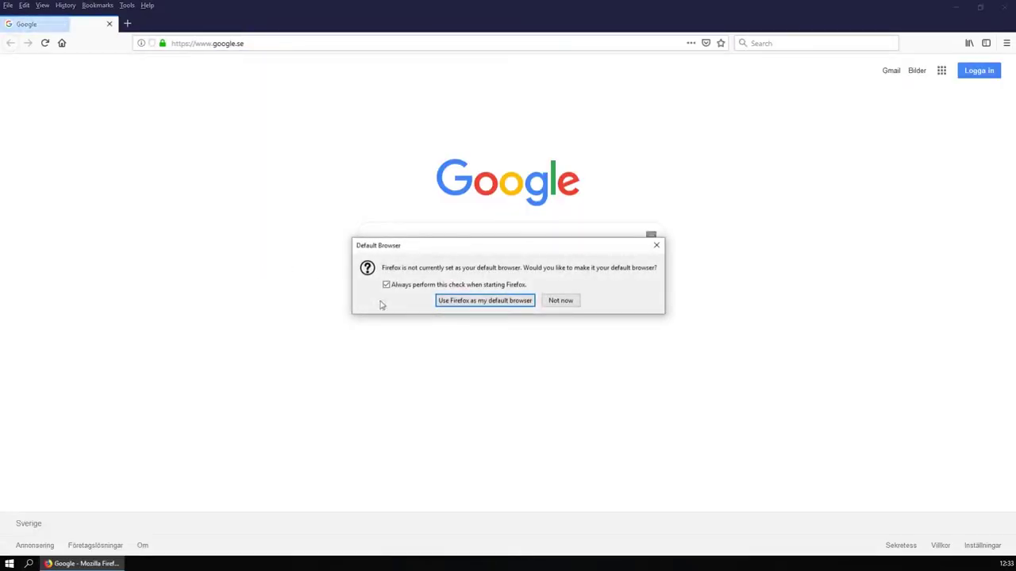
click(493, 287)
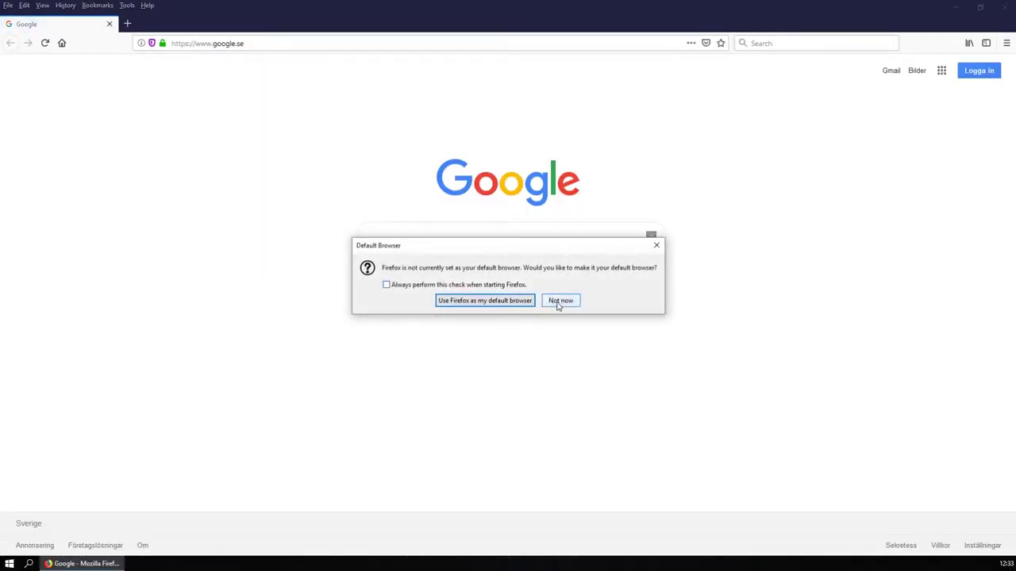
click(561, 301)
Step: Search Google for "All in one" and look through the results
click(432, 228)
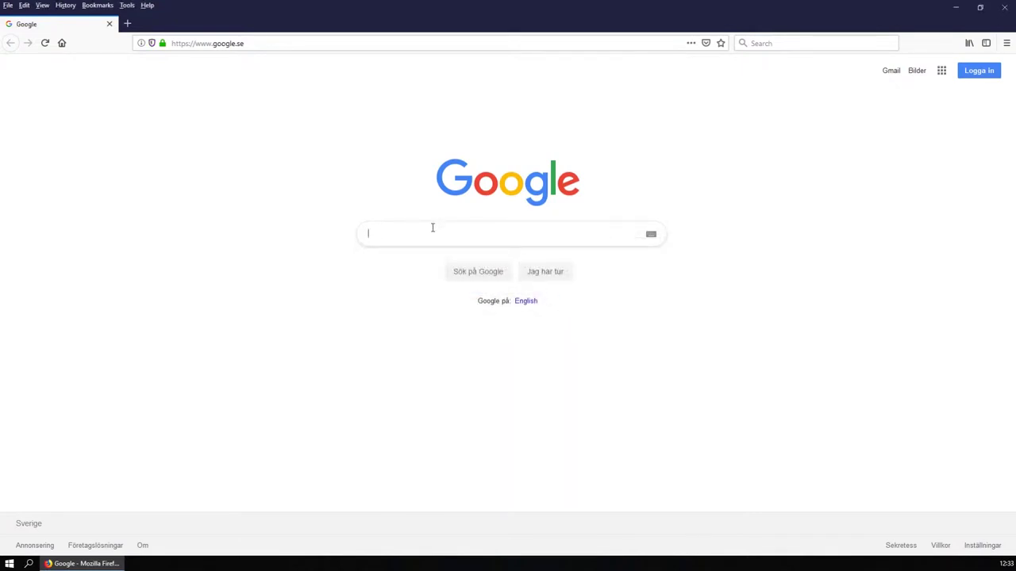
text(All i)
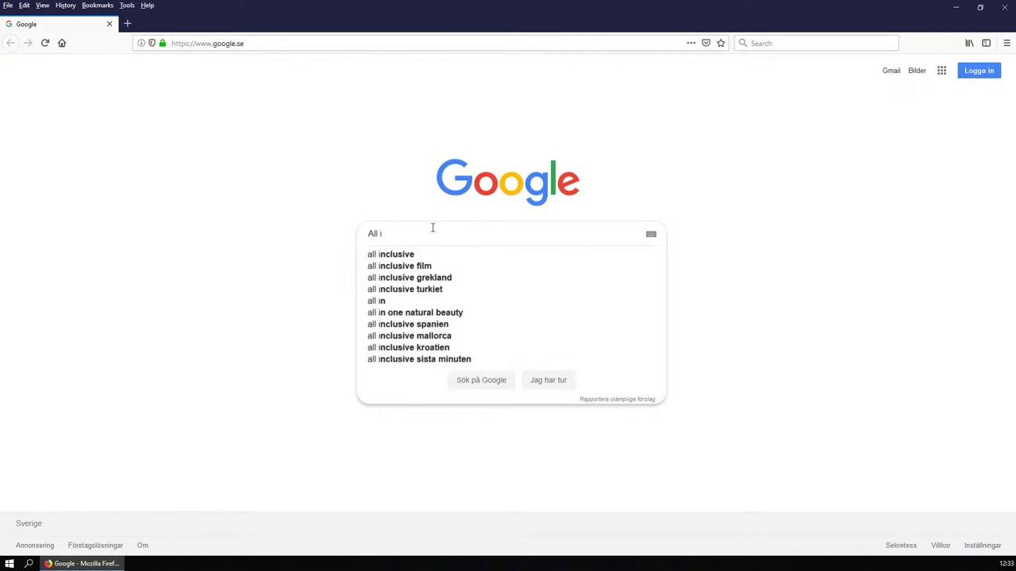
text(n one)
key(Return)
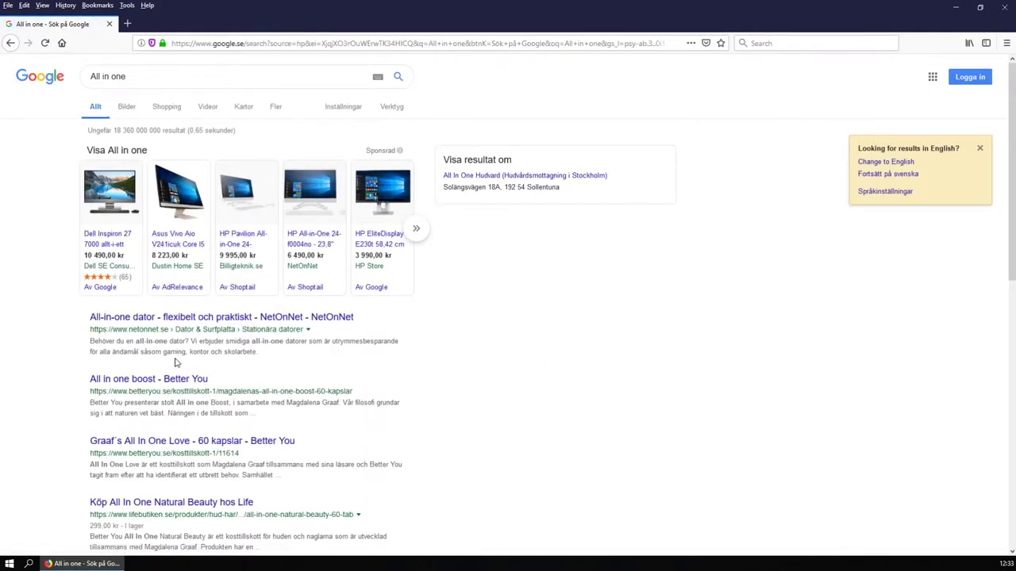
scroll(177, 357, down, 3)
scroll(176, 357, down, 6)
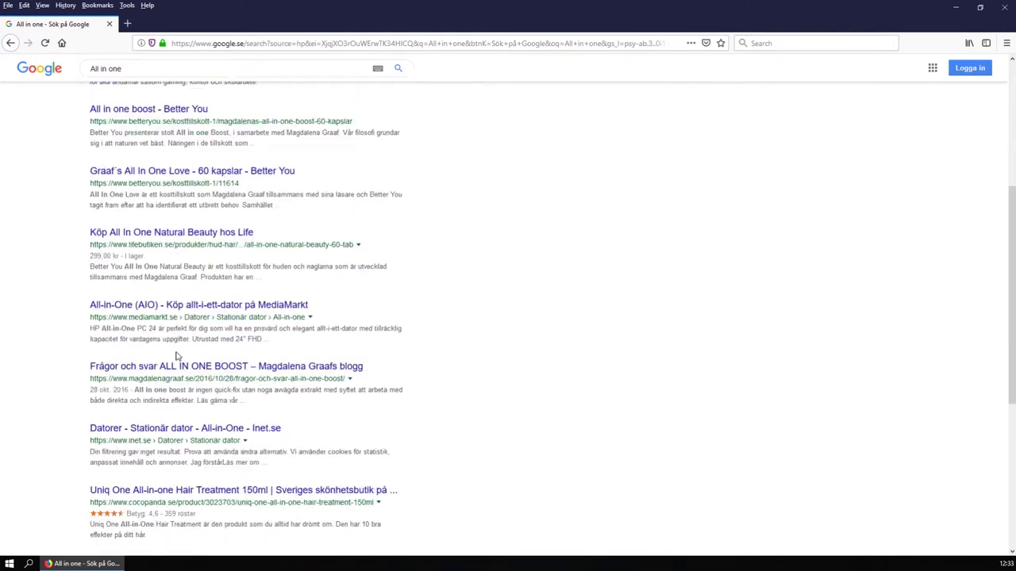
scroll(177, 357, up, 9)
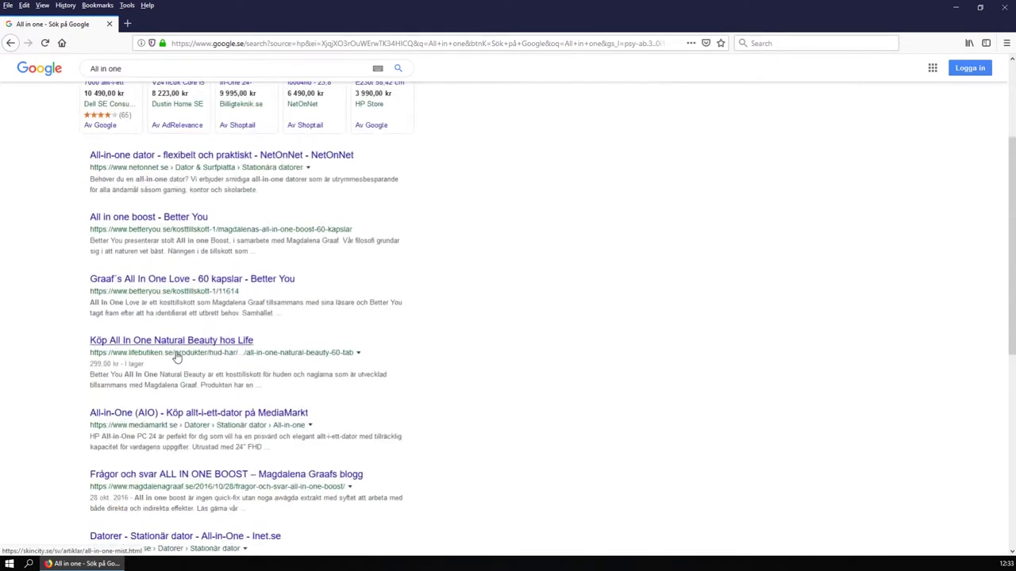
Step: Extend the Google search to "All in one major geeks" and accept the suggested spelling "All in one majorgeeks"
click(153, 75)
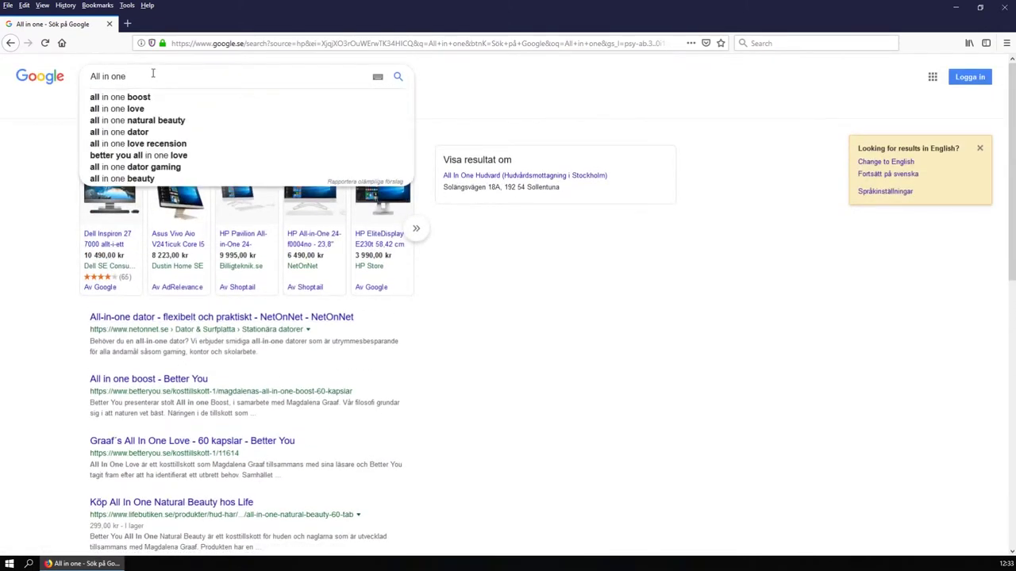
text(major h)
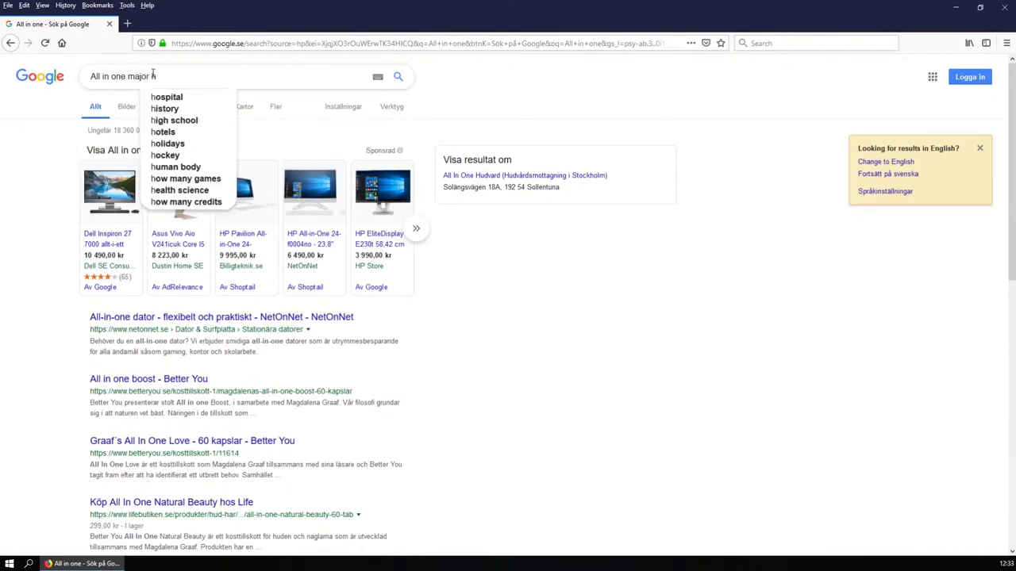
key(BackSpace)
text(g)
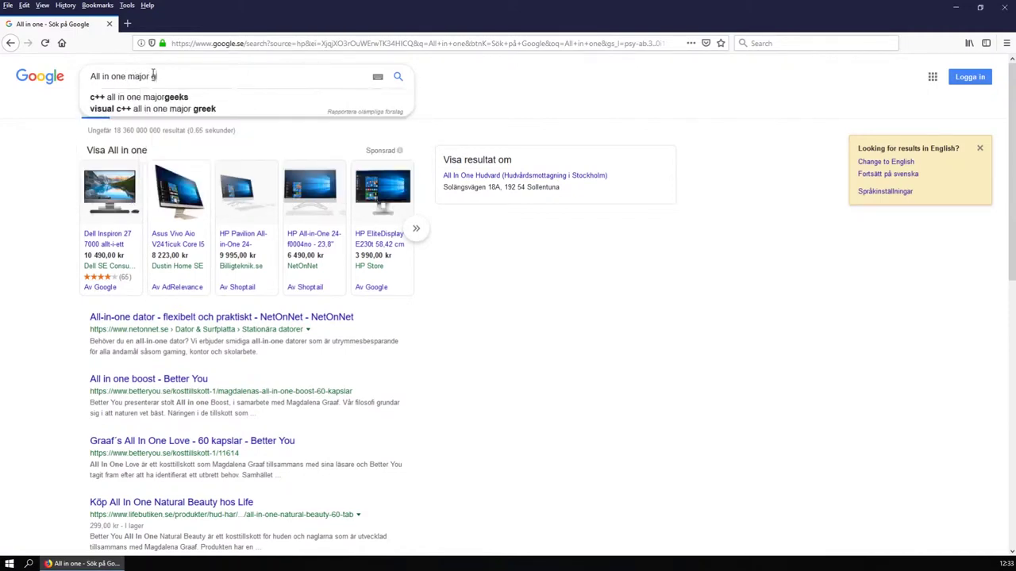
text(eeks)
key(Return)
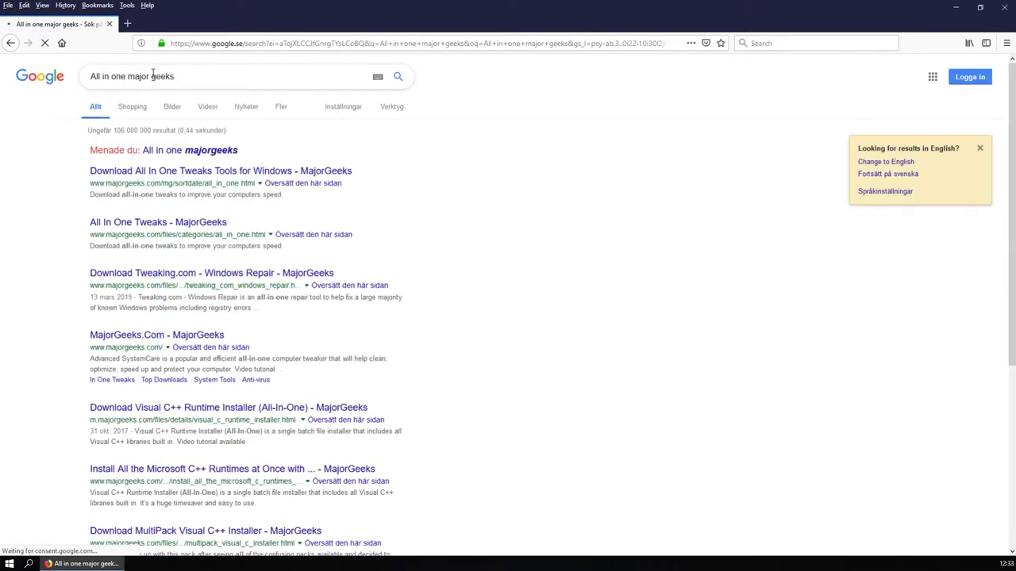
click(176, 152)
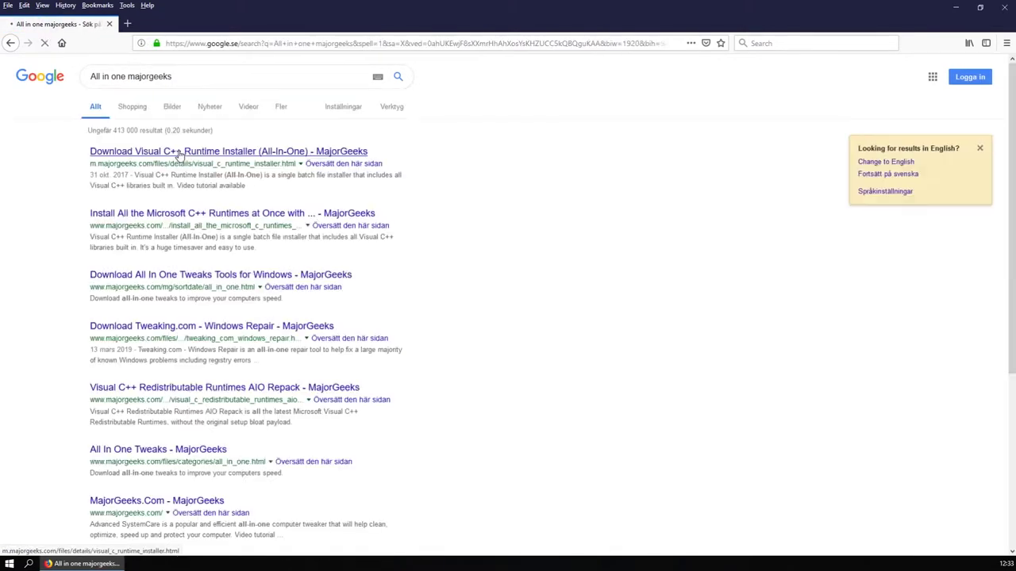
Step: Open the MajorGeeks page for Visual C++ Runtime Installer (All-In-One) and save Visual C++ v56.exe from the second Download@MajorGeeks mirror
click(180, 153)
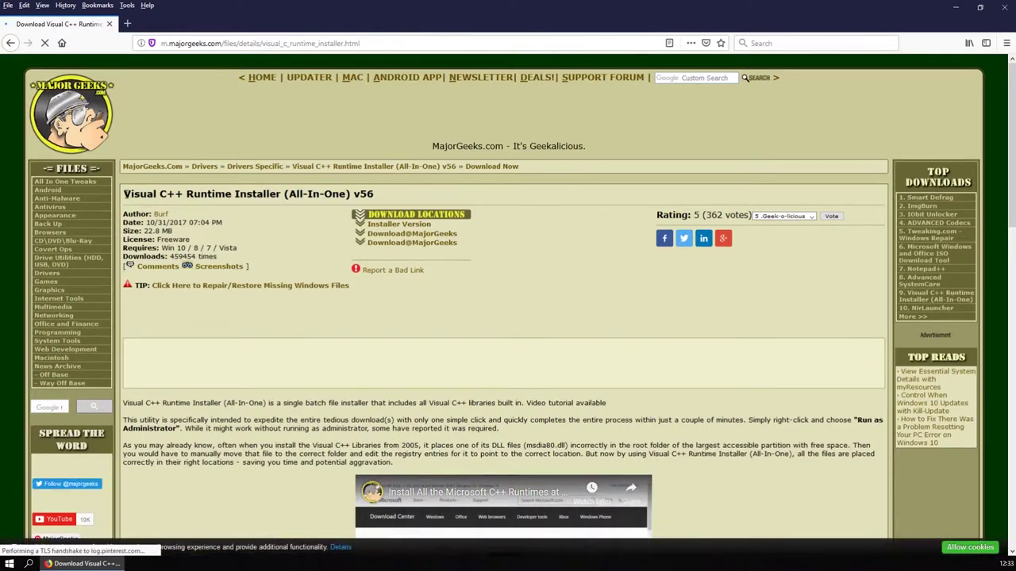
drag(124, 194, 379, 198)
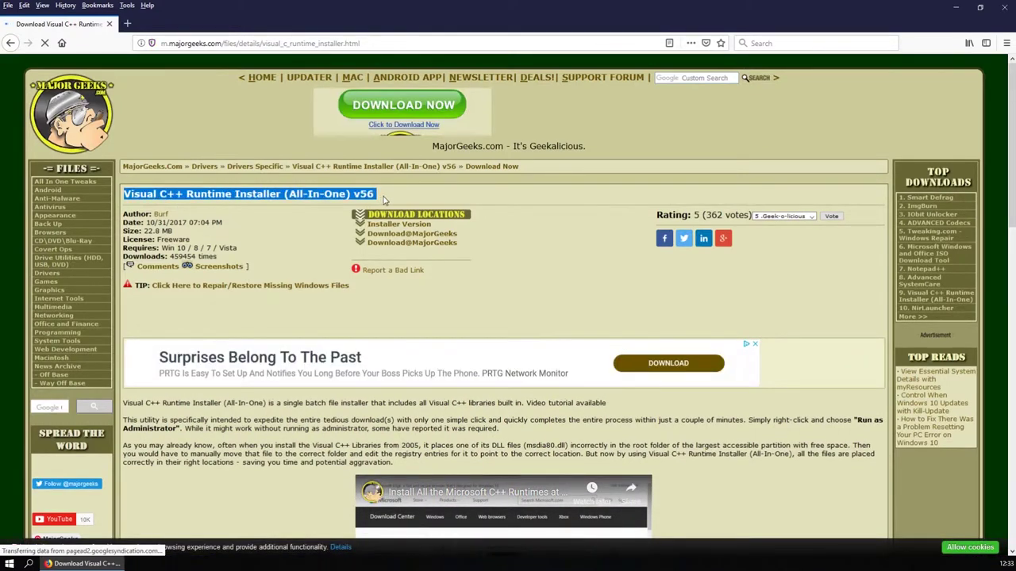
mouse_move(277, 235)
mouse_down()
mouse_move(231, 247)
mouse_move(120, 240)
mouse_move(286, 235)
mouse_up()
click(413, 248)
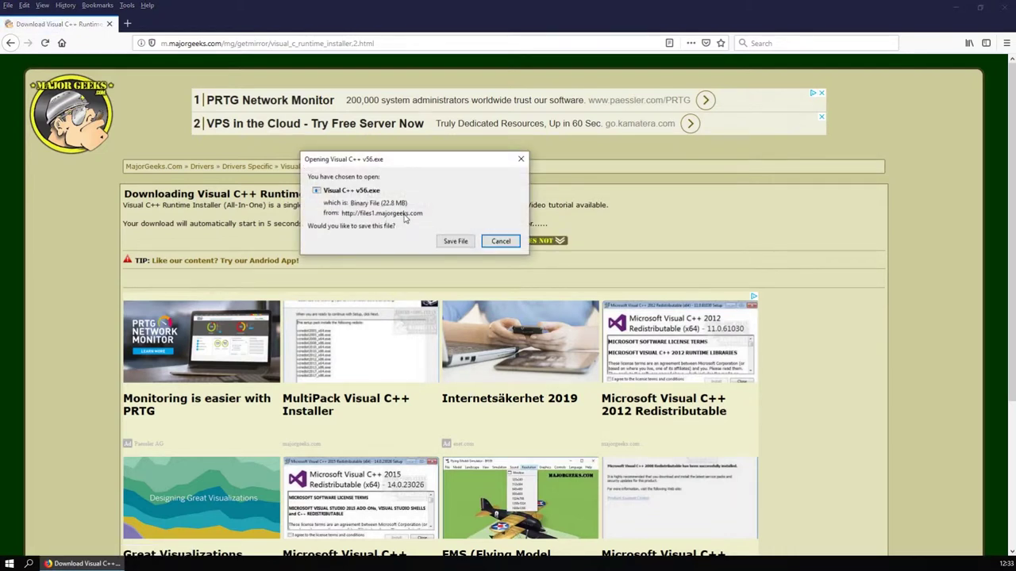
click(455, 240)
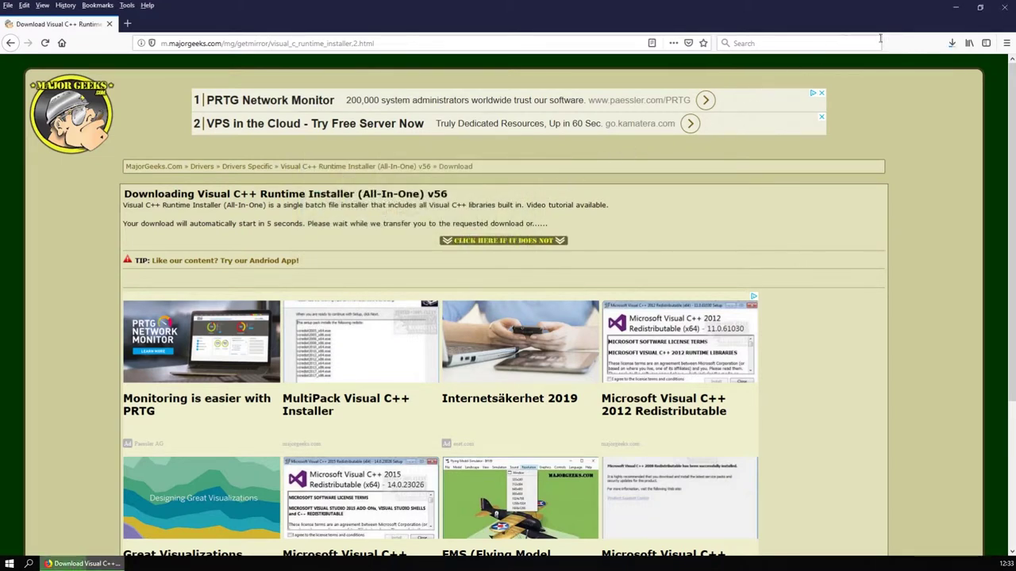
Step: Check the finished browser download, run Visual C++ v56.exe from the desktop, and move its extraction window aside
click(950, 43)
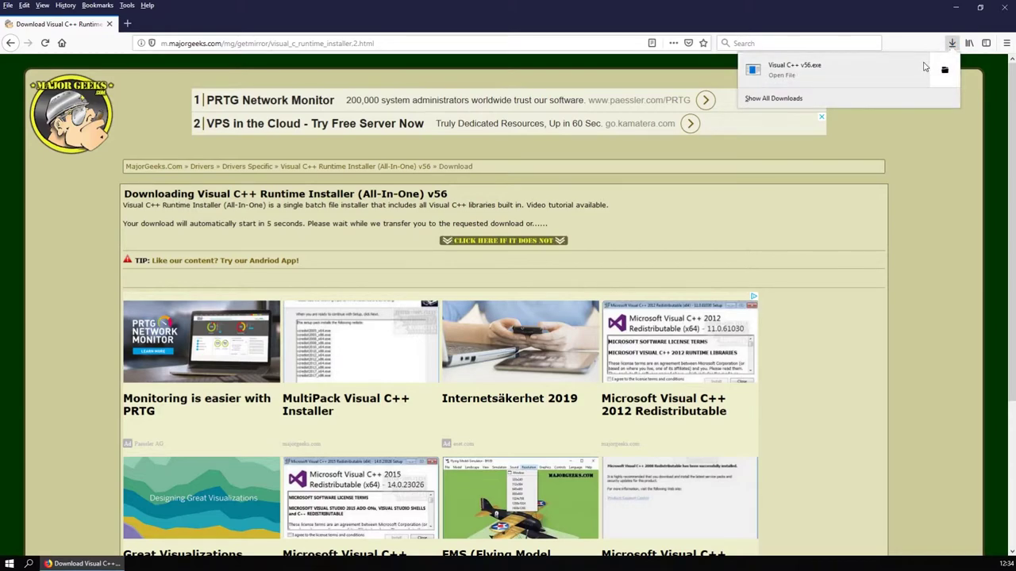
click(924, 66)
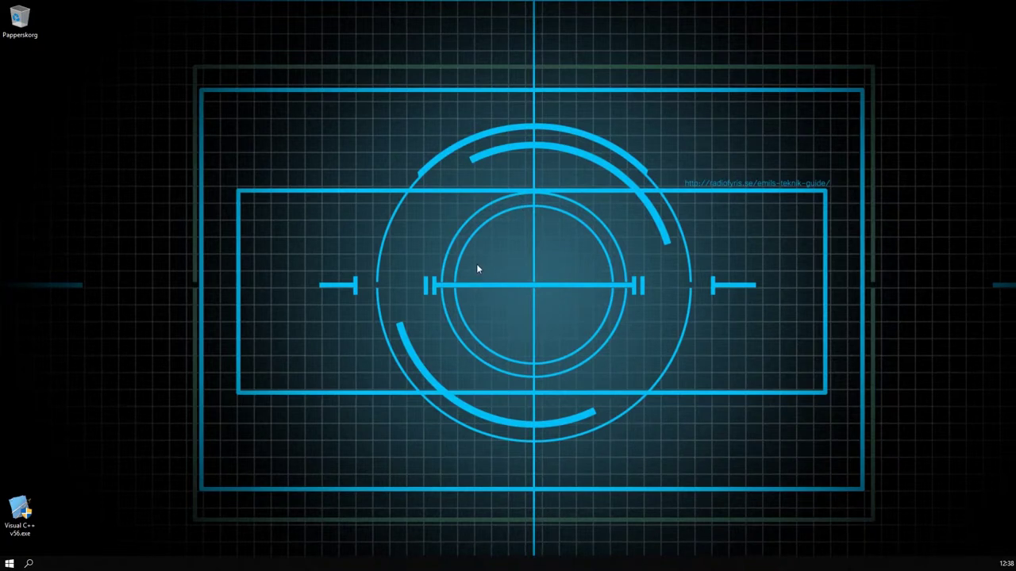
click(16, 519)
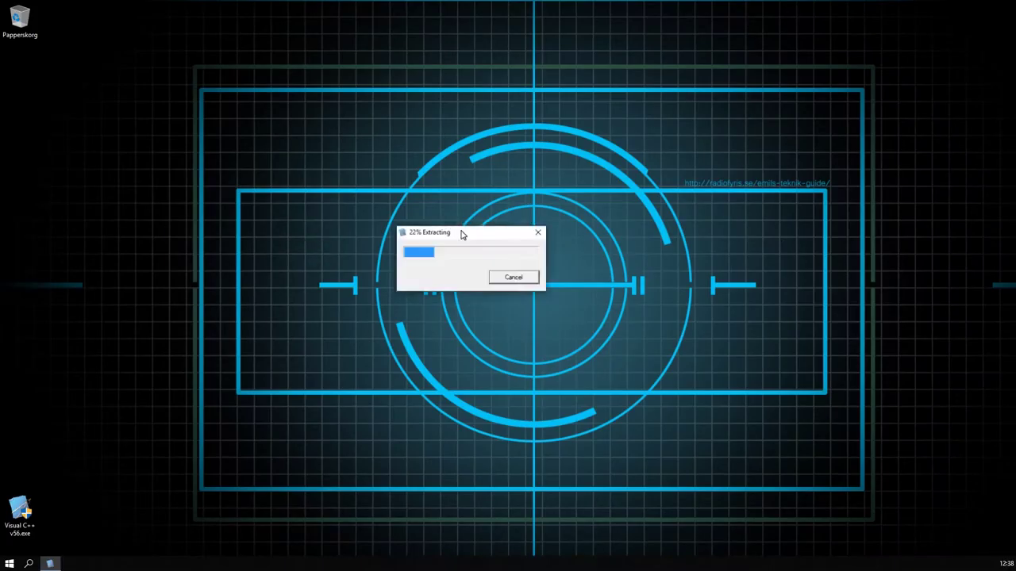
drag(462, 230, 648, 227)
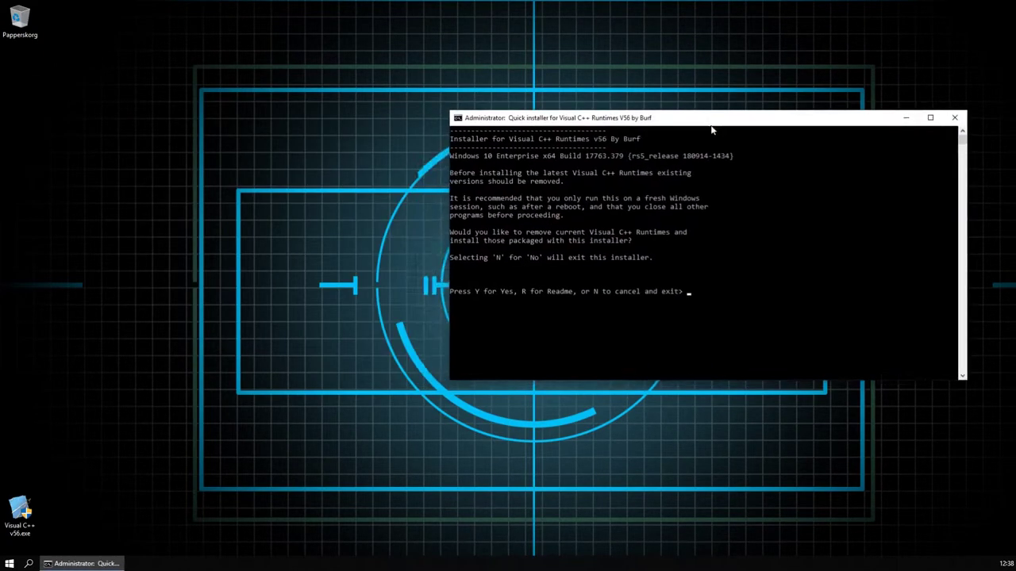
Step: Agree to remove the current Visual C++ Runtimes, install the packaged ones, and exit the completed installer
drag(709, 129, 520, 133)
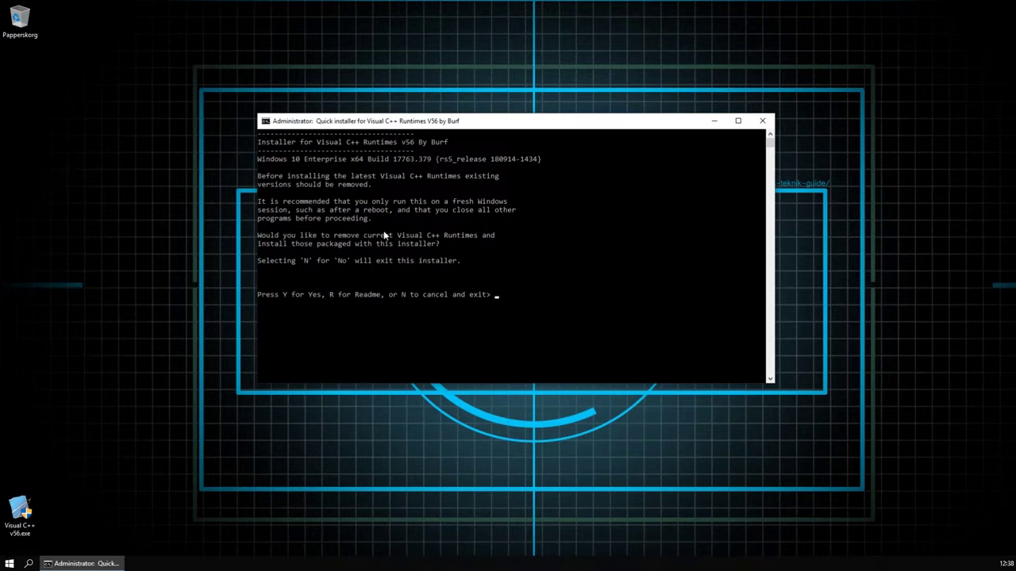
key(y)
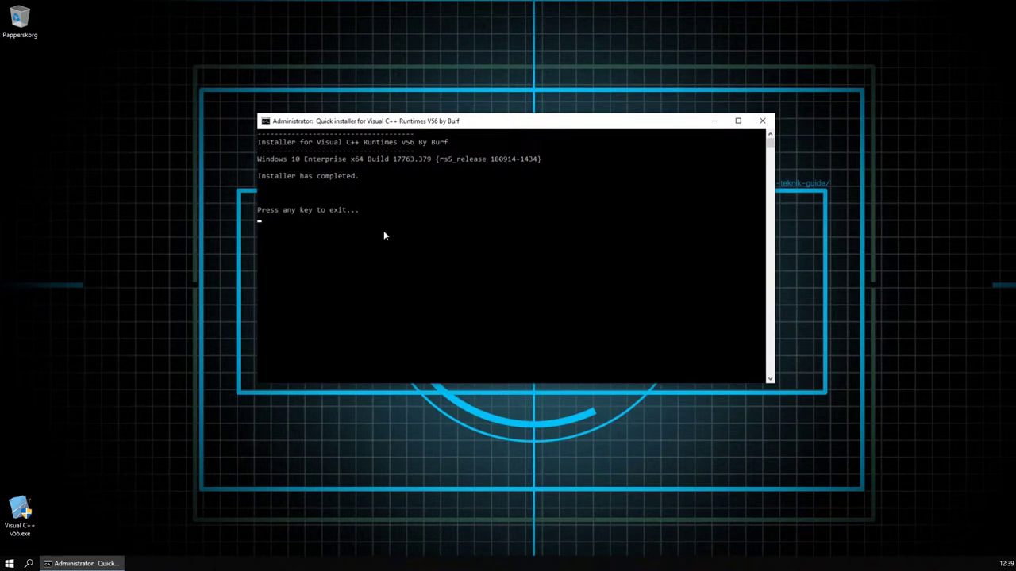
key(Return)
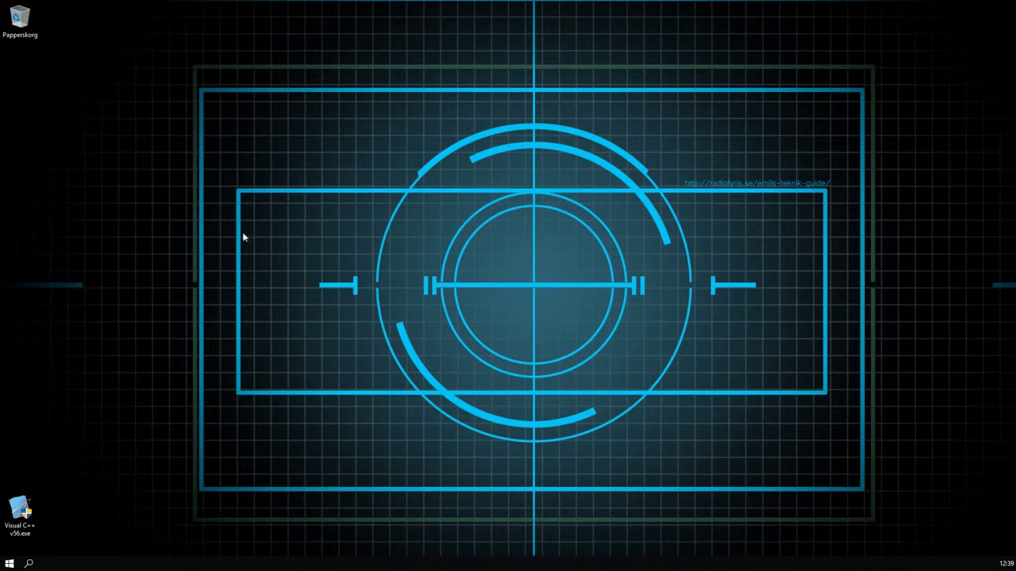
Step: Move Visual C++ v56.exe from the desktop into the recycle bin and empty the bin
drag(39, 516, 26, 28)
right_click(26, 29)
click(39, 37)
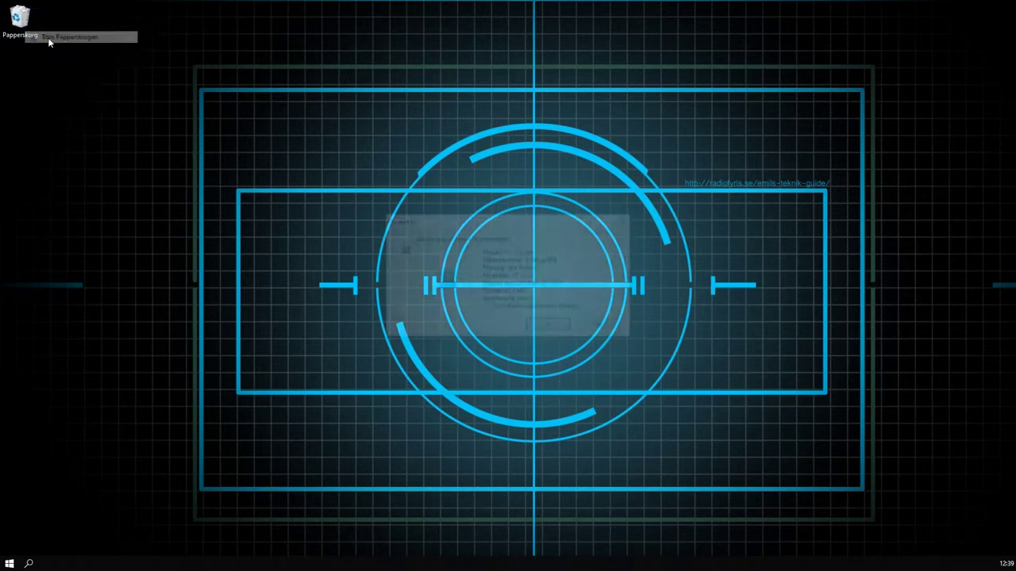
click(550, 327)
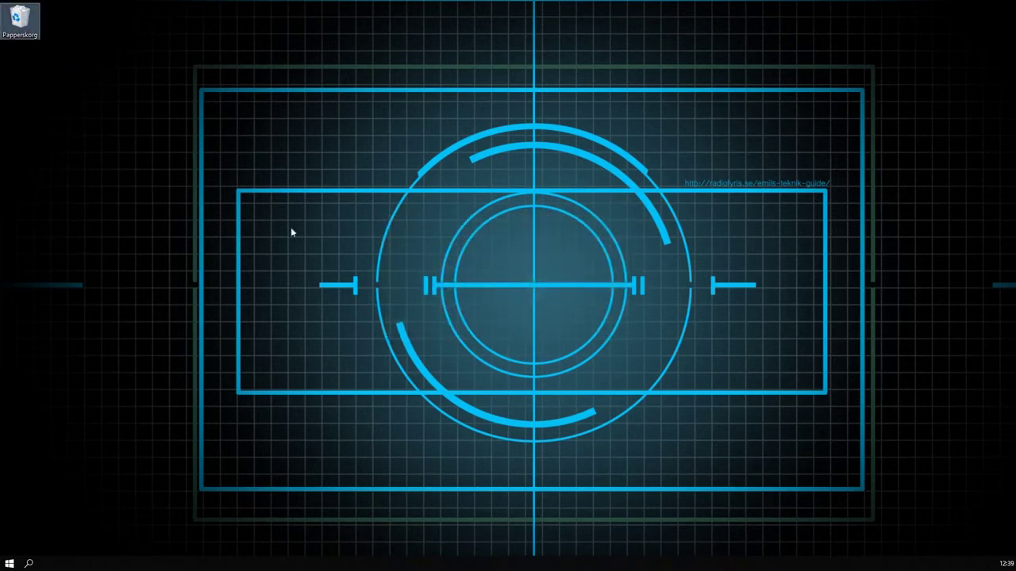
click(137, 147)
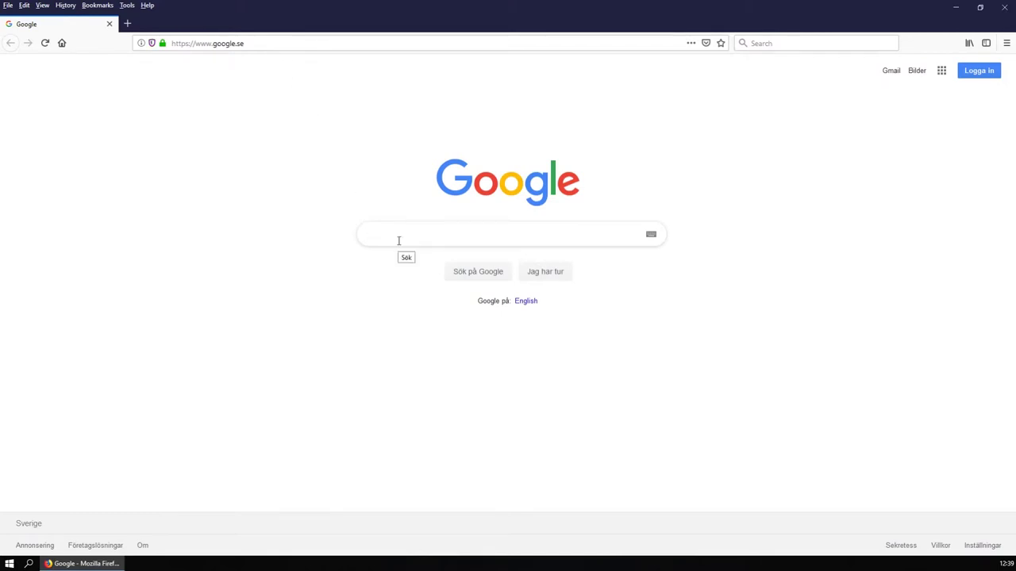
Step: Search Google for "snappy driver" and refine the search to the suggestion "snappy driver installer majorgeeks"
text(snappy driver)
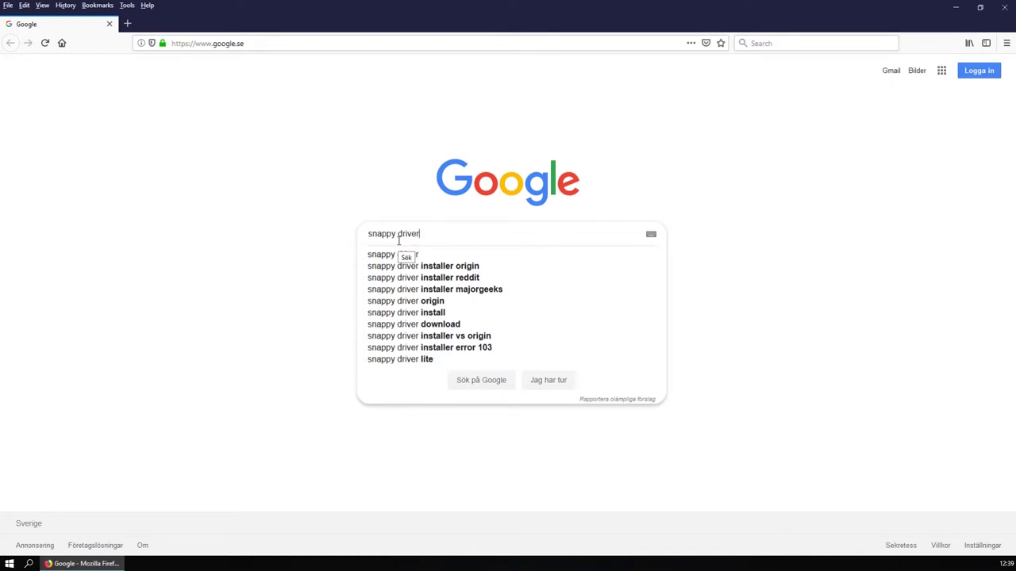
key(Return)
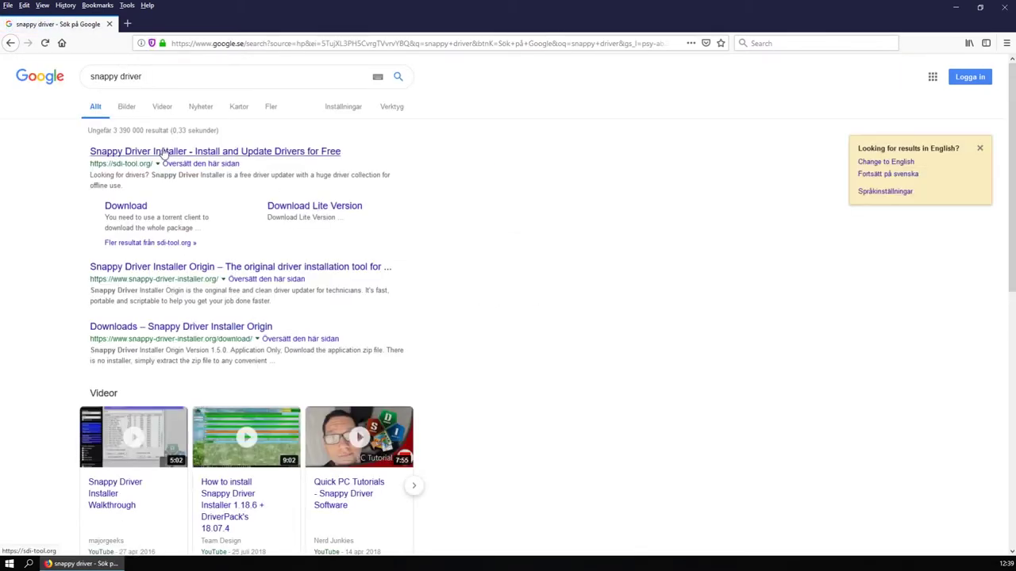
click(164, 77)
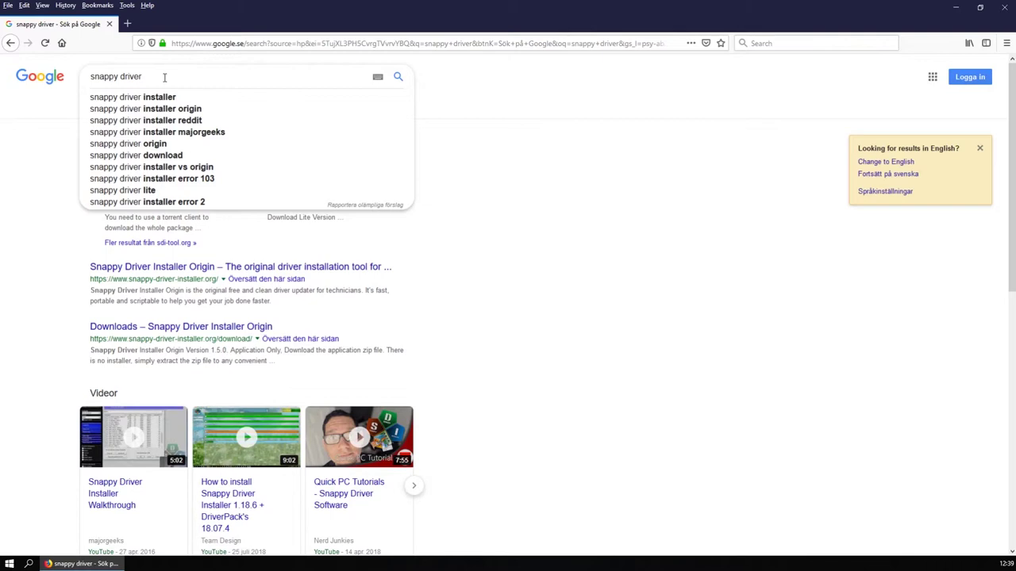
key(Down)
key(Down)
key(Down)
key(Down)
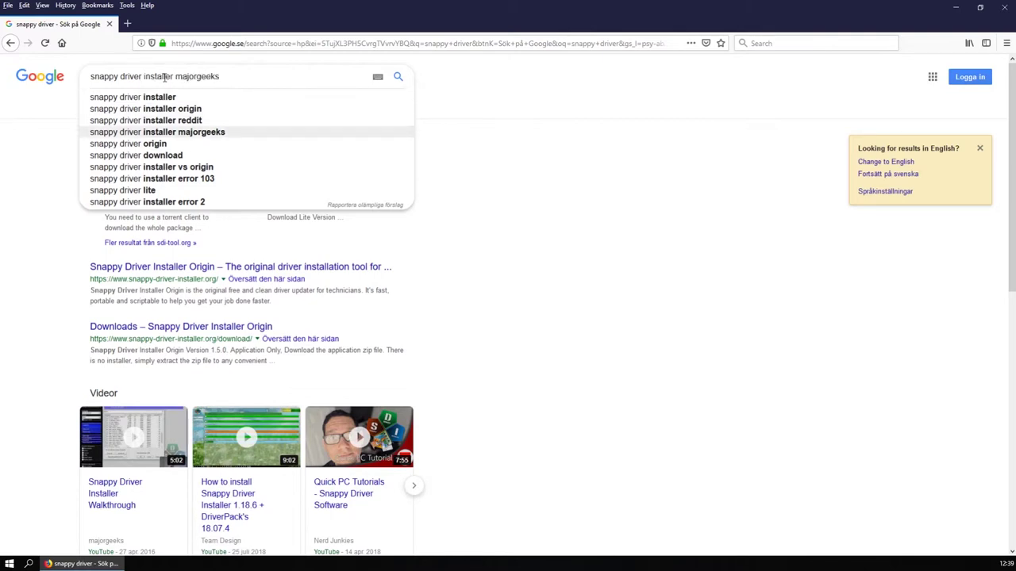
key(Return)
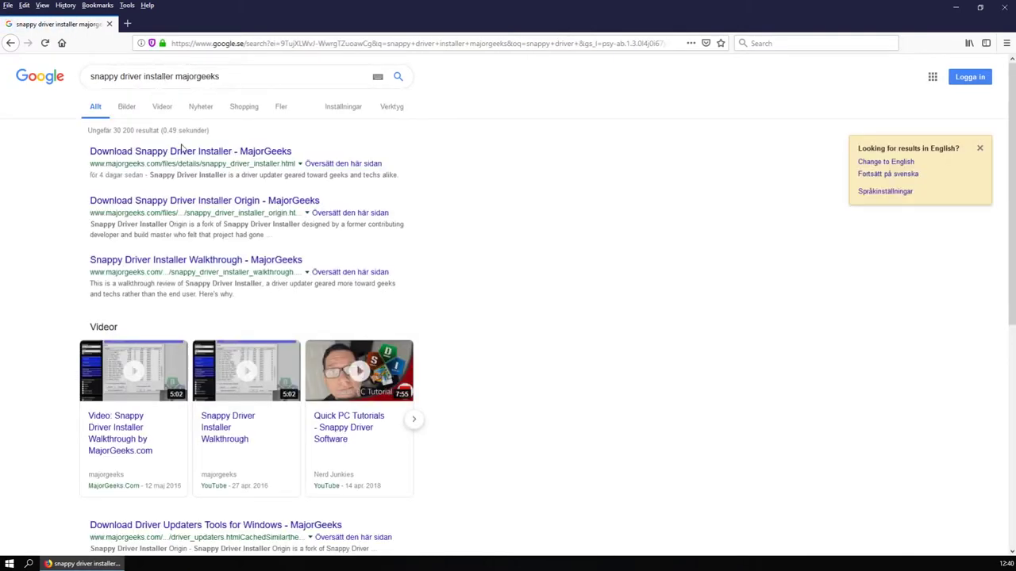
Step: Save SDI_R1903.zip from the second Download@MajorGeeks mirror of Snappy Driver Installer, making saving automatic for this file type, and dismiss the site's pop-up
click(183, 150)
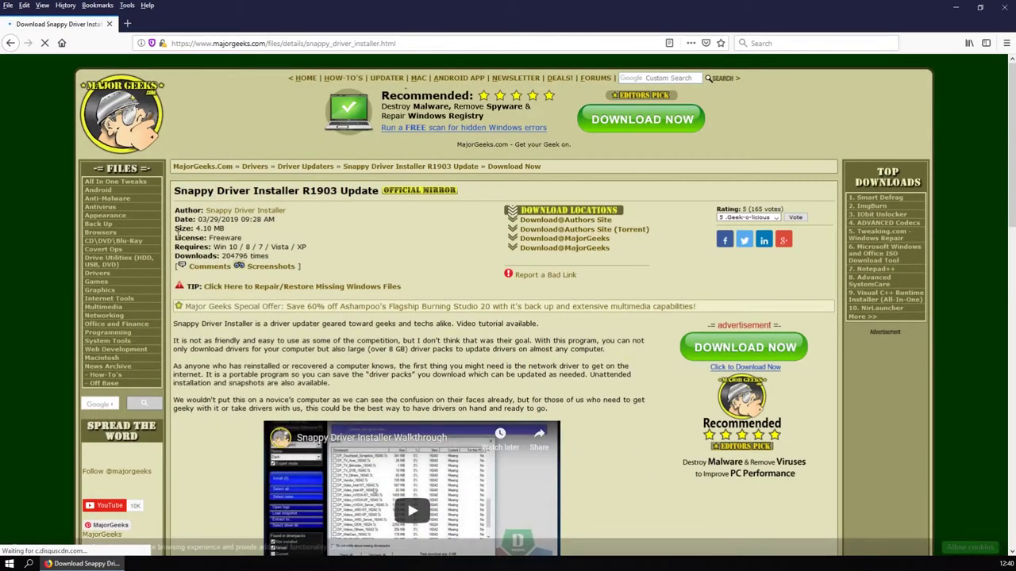
drag(174, 209, 173, 238)
click(246, 241)
click(564, 247)
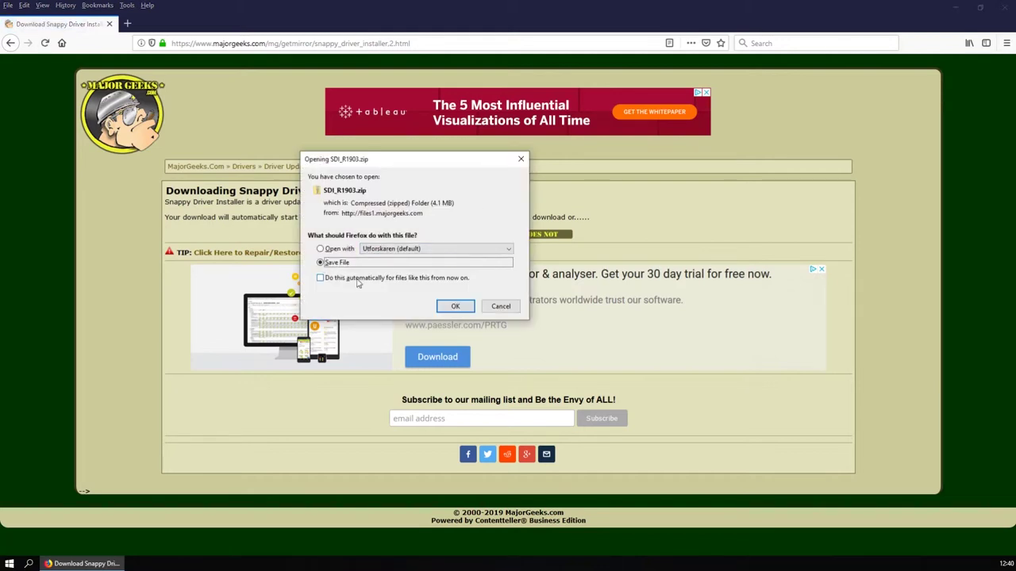
click(358, 280)
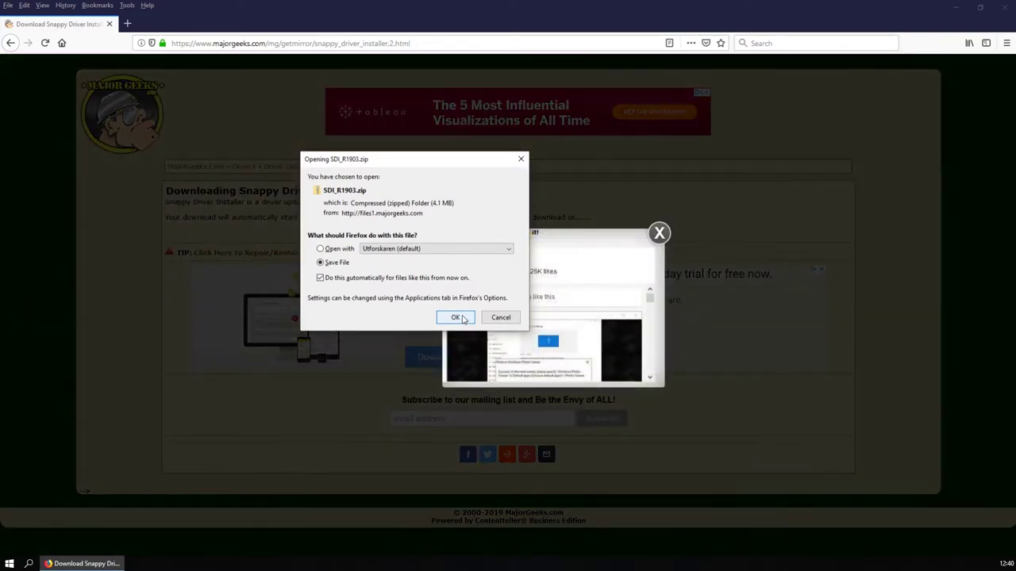
click(464, 321)
click(659, 234)
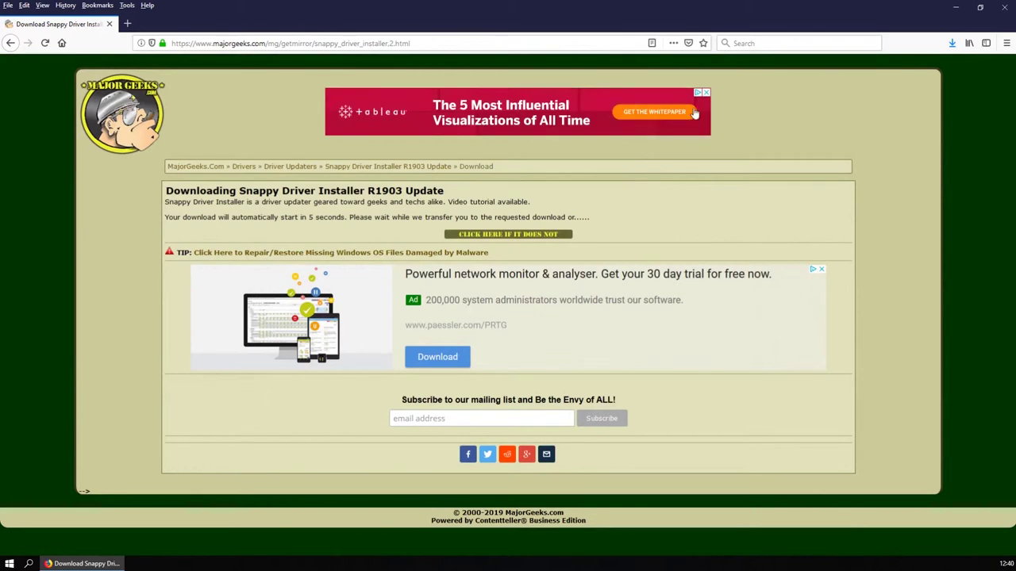
Step: Open the folder containing the finished Snappy Driver Installer download and close the browser
click(951, 45)
click(946, 63)
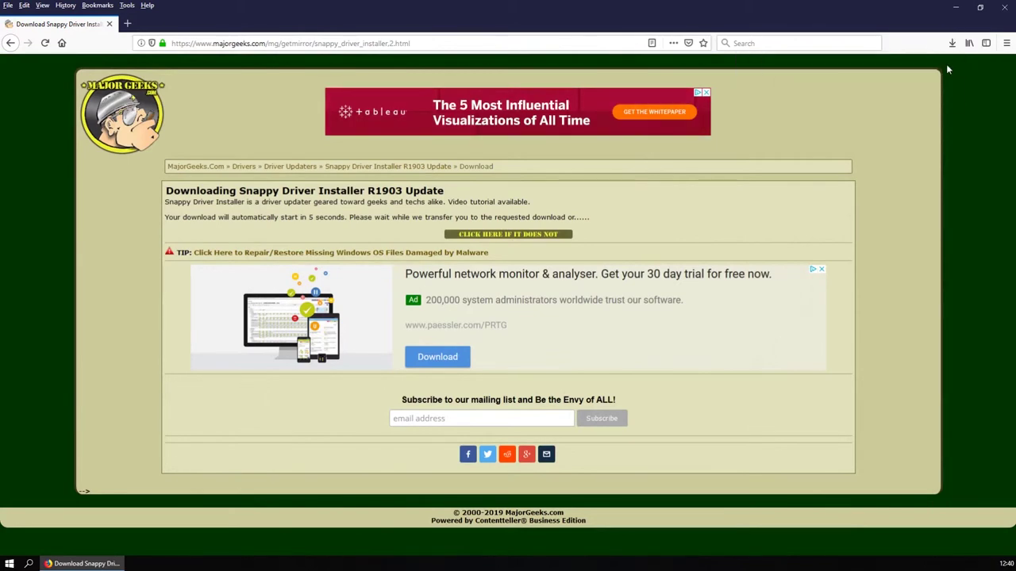
click(110, 24)
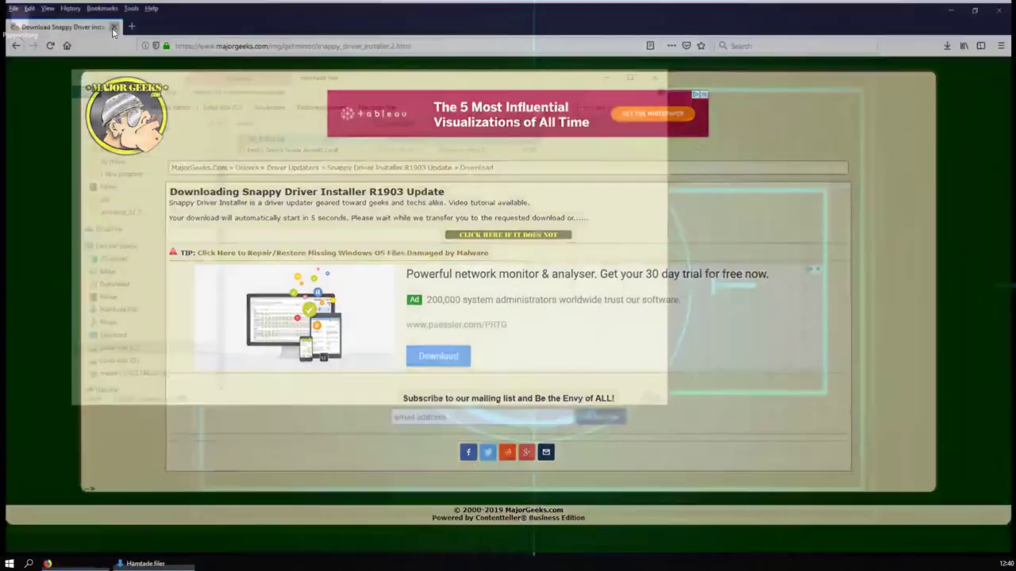
Step: Extract SDI_R1903.zip to the suggested SDI_R1903 folder in Downloads and close the original downloads window
right_click(274, 142)
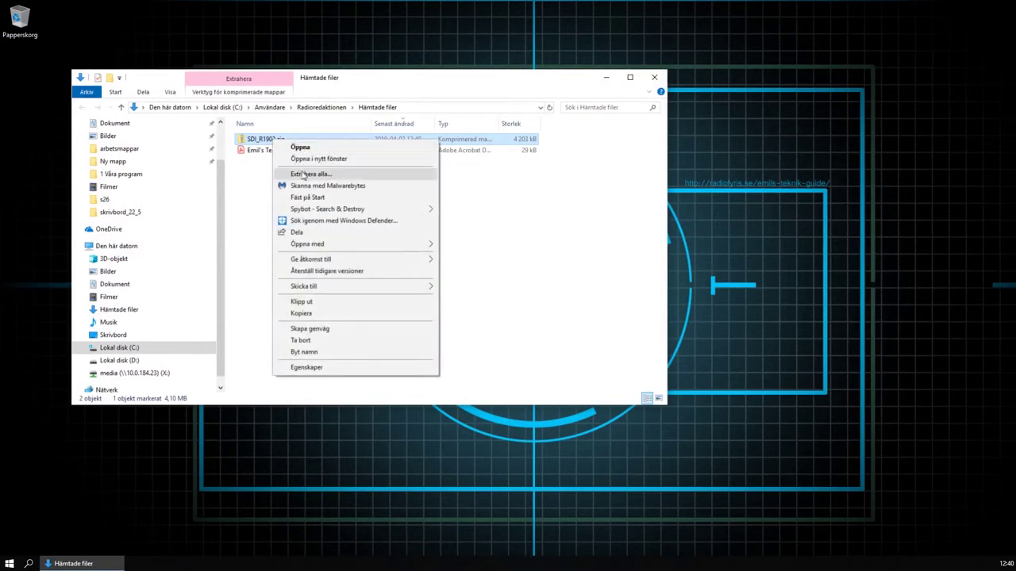
click(320, 174)
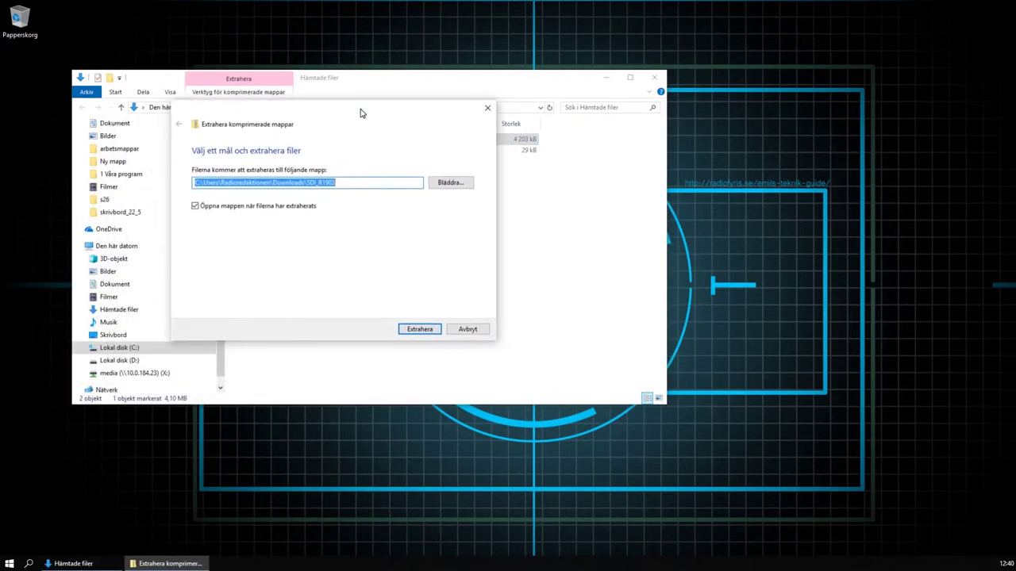
click(422, 328)
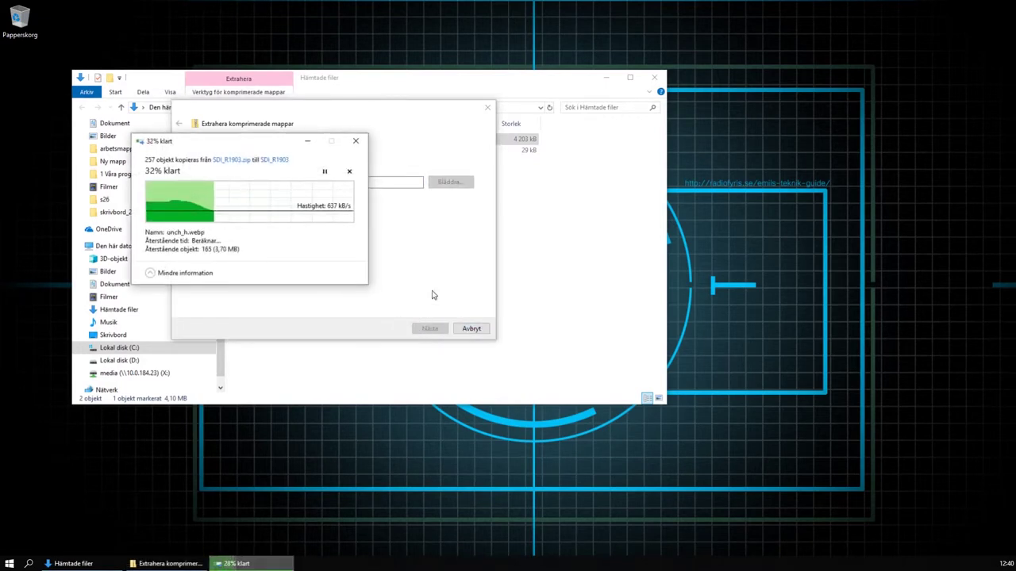
click(655, 79)
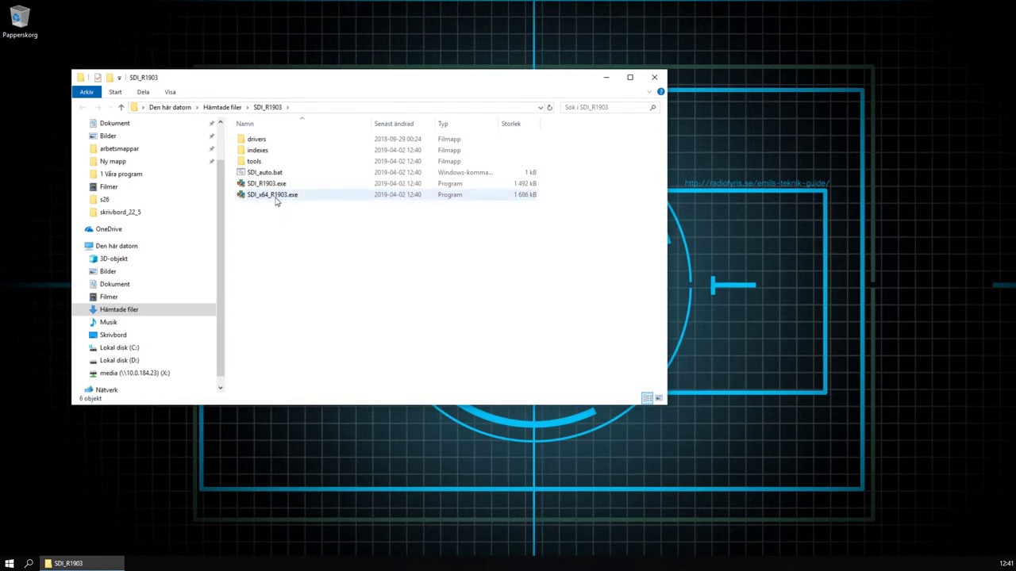
Step: Run SDI_x64_R1903.exe, close the folder window behind it, and cancel the driver pack update dialog
double_click(278, 199)
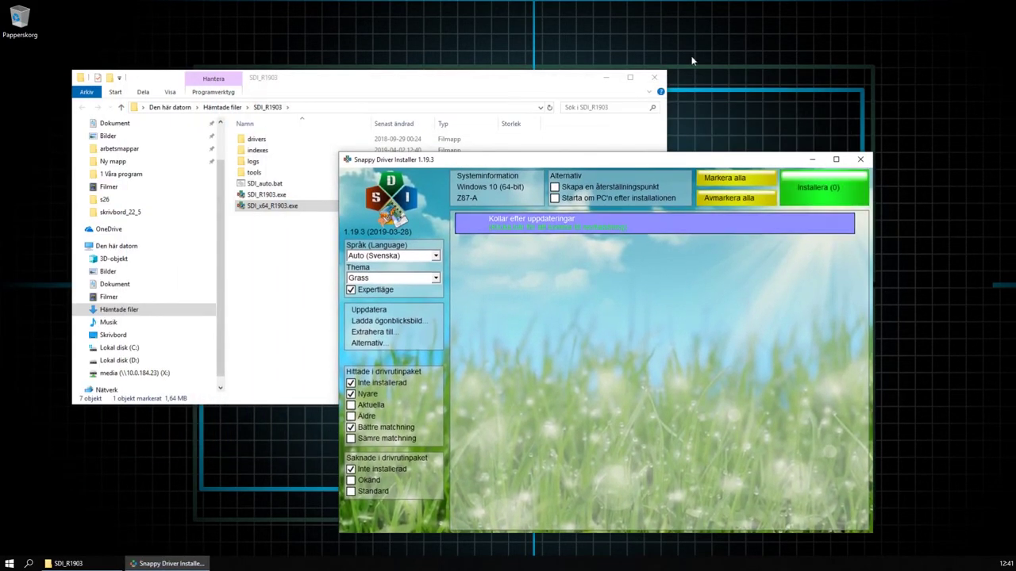
click(654, 77)
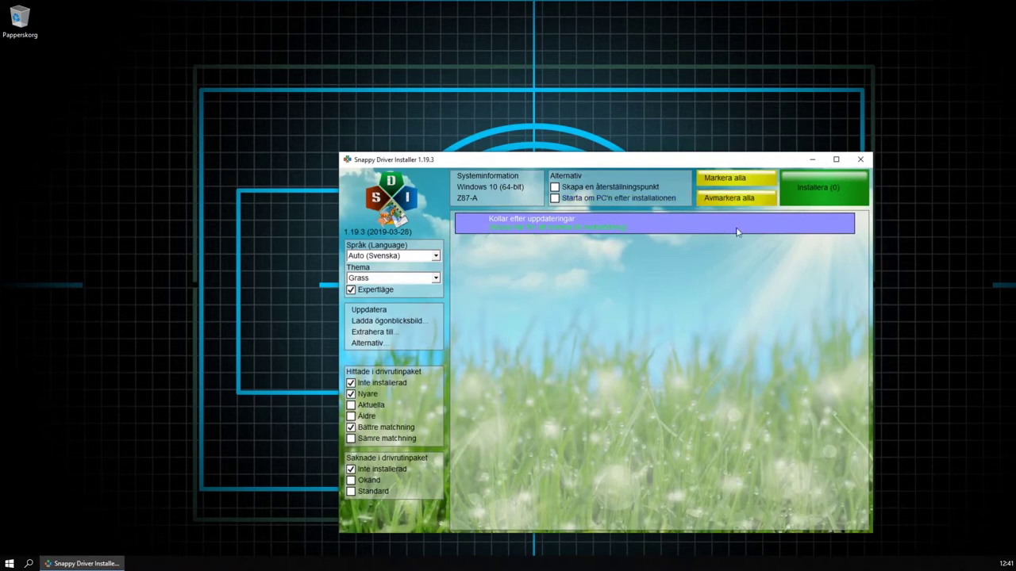
click(413, 347)
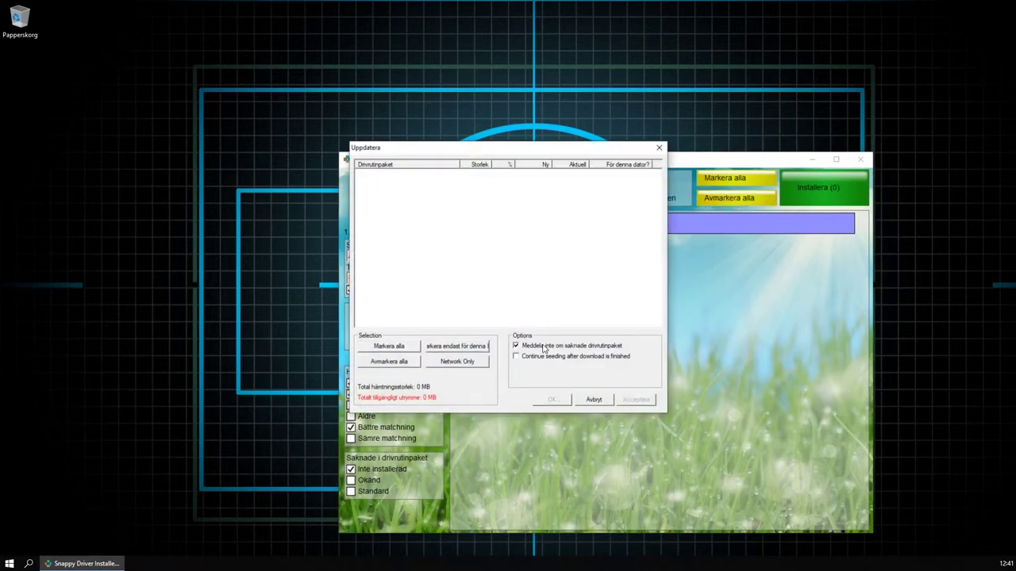
click(593, 400)
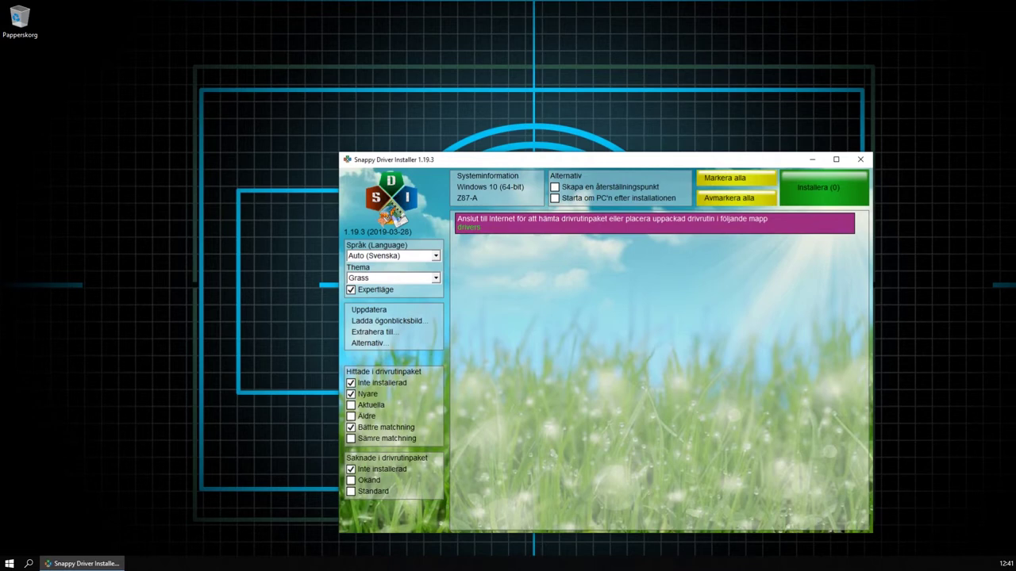
Step: Try to reopen the driver pack update list and close Snappy Driver Installer
click(21, 505)
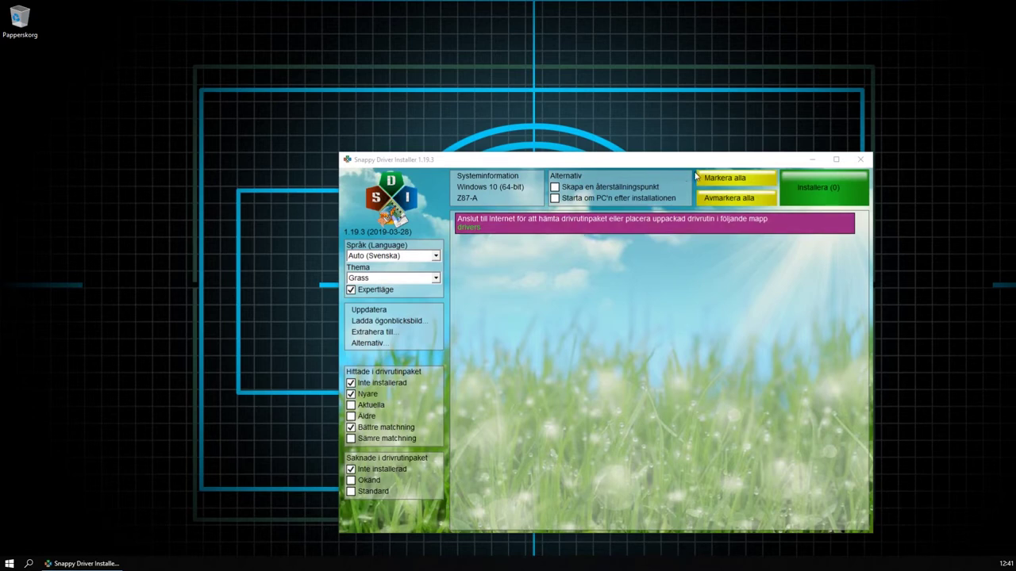
click(380, 312)
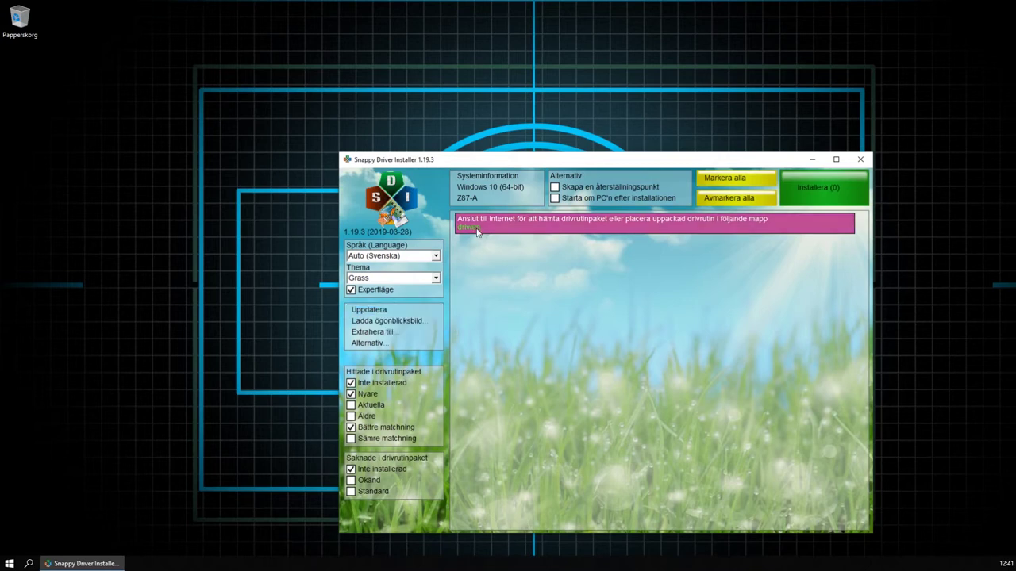
click(860, 159)
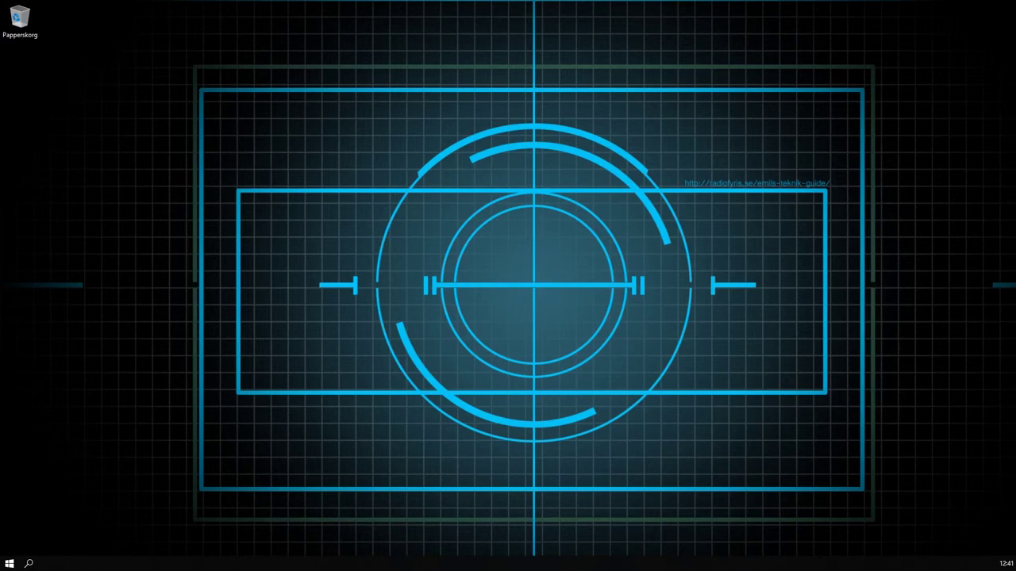
Step: Open the SDI_R1903 folder in Downloads from a new File Explorer window and run SDI_R1903.exe
key(super+e)
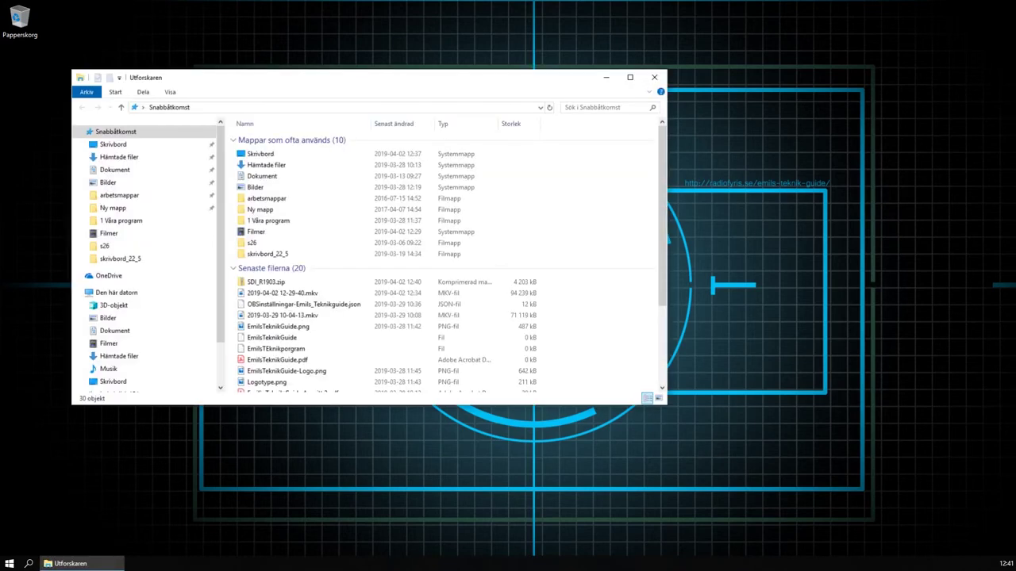
click(135, 156)
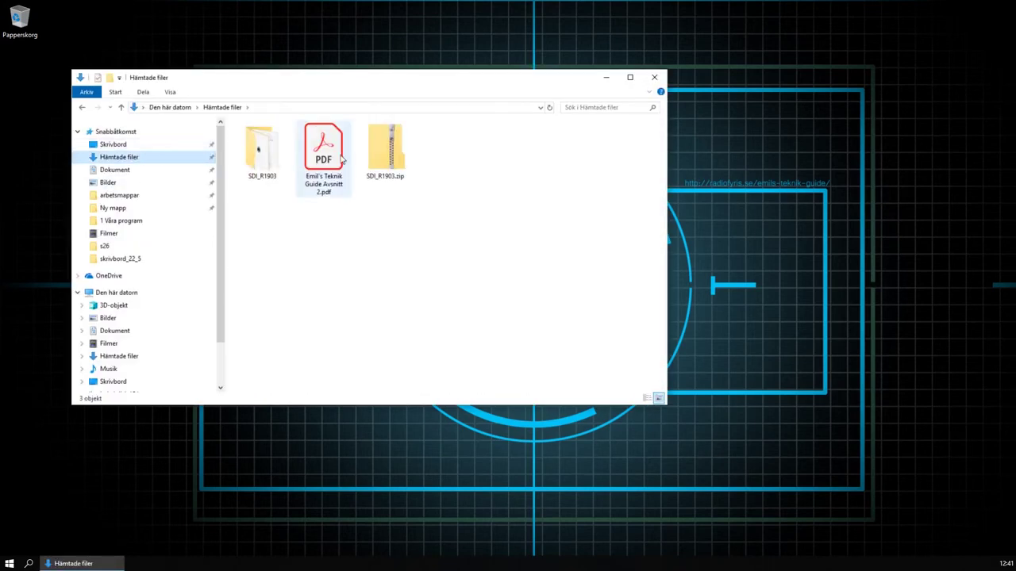
double_click(280, 145)
double_click(281, 205)
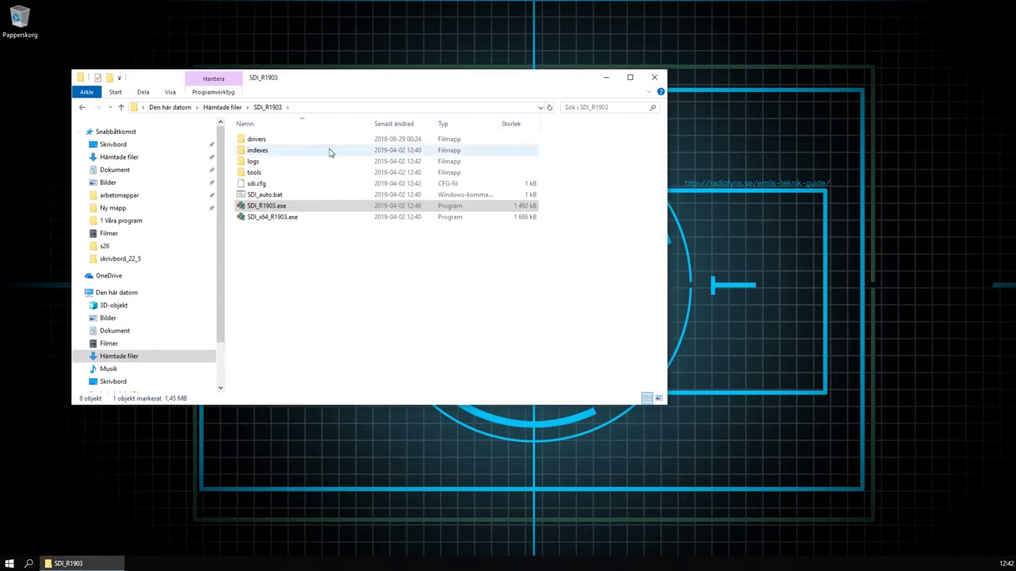
Step: Start Snappy Driver Installer with SDI_auto.bat, reposition its window, and cancel the driver pack update dialog
double_click(307, 195)
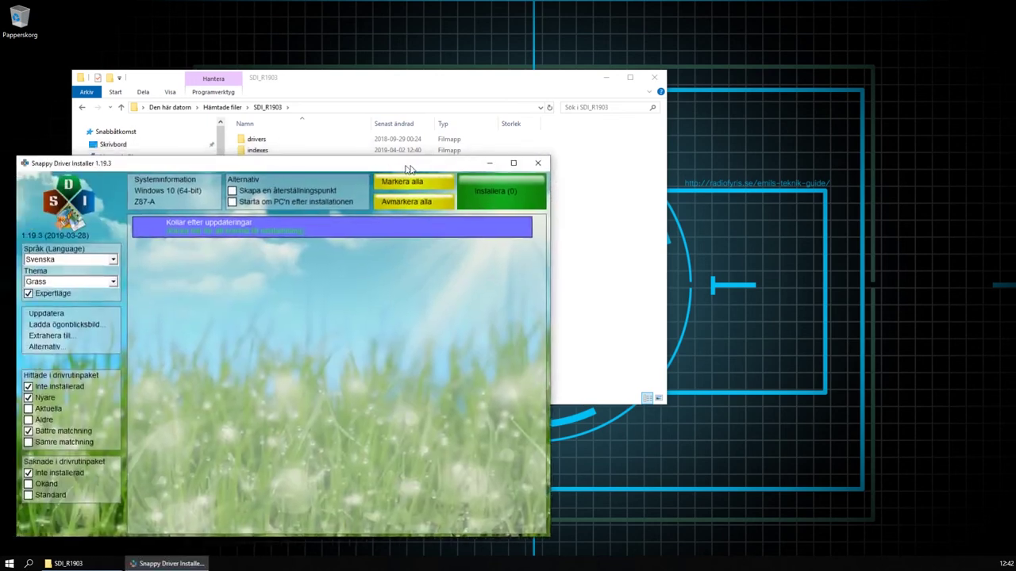
drag(440, 156, 607, 104)
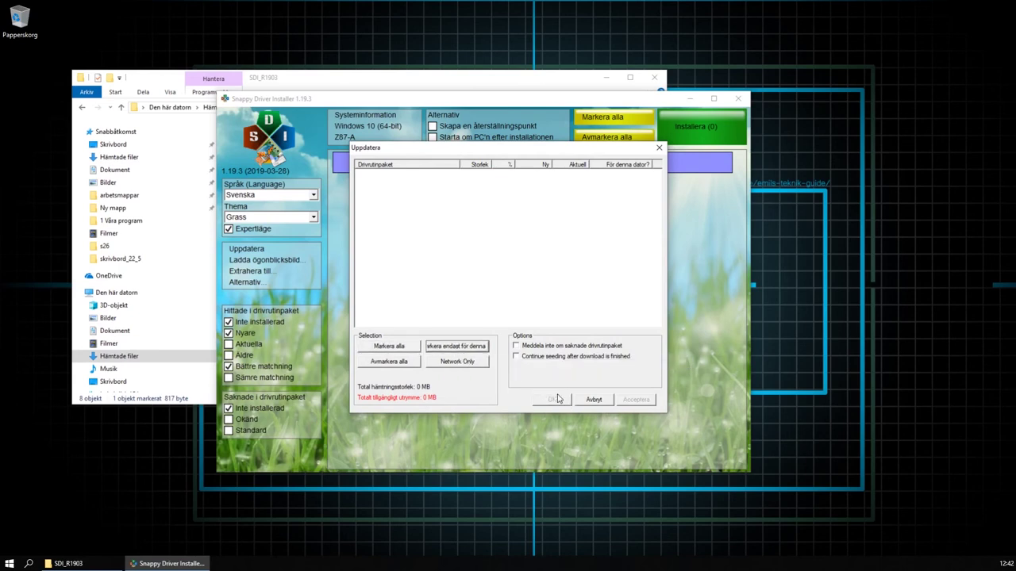
click(592, 401)
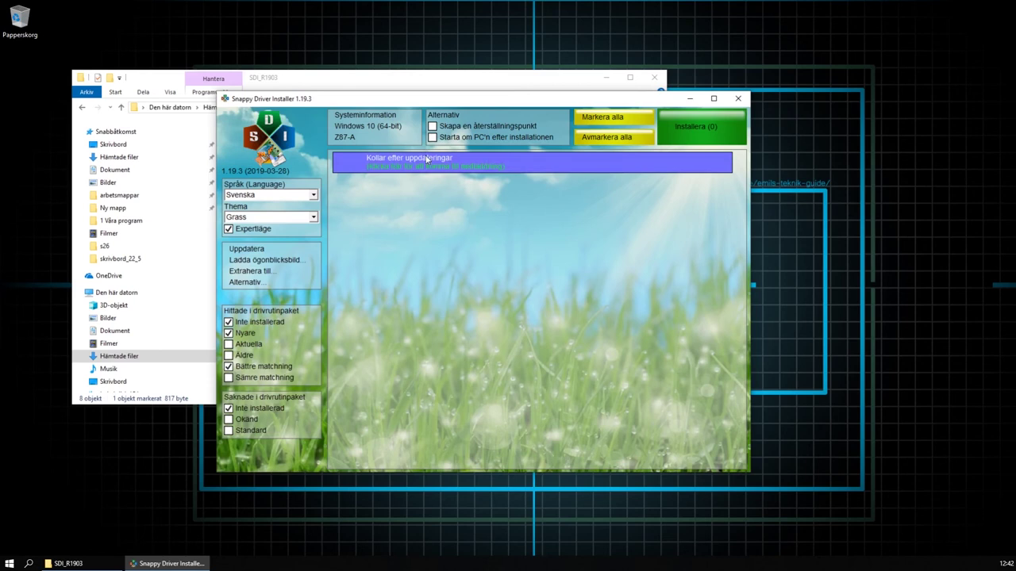
Step: Enable "Meddela inte om saknade drivrutinpaket" in Snappy Driver Installer's update options
click(265, 282)
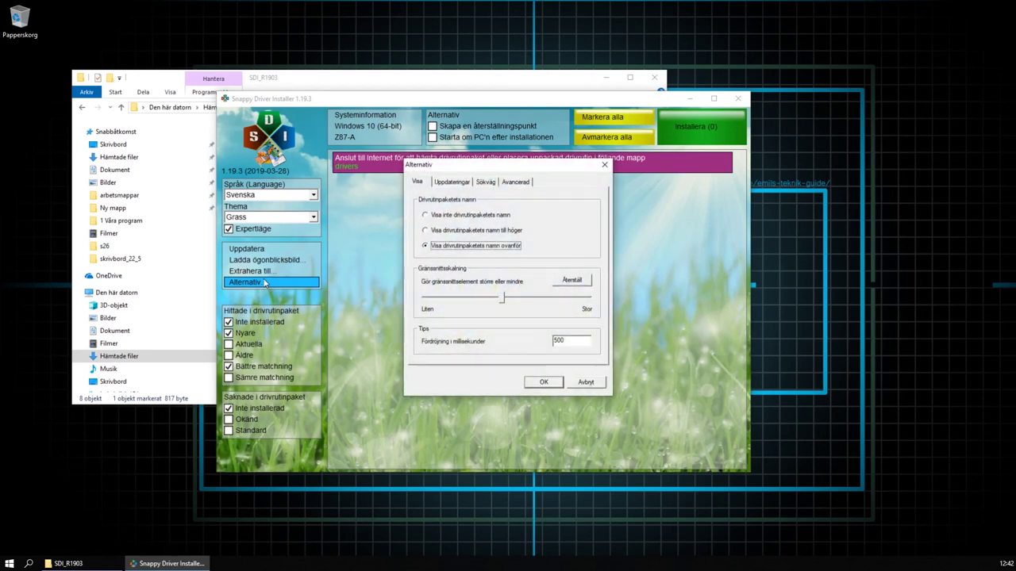
click(450, 184)
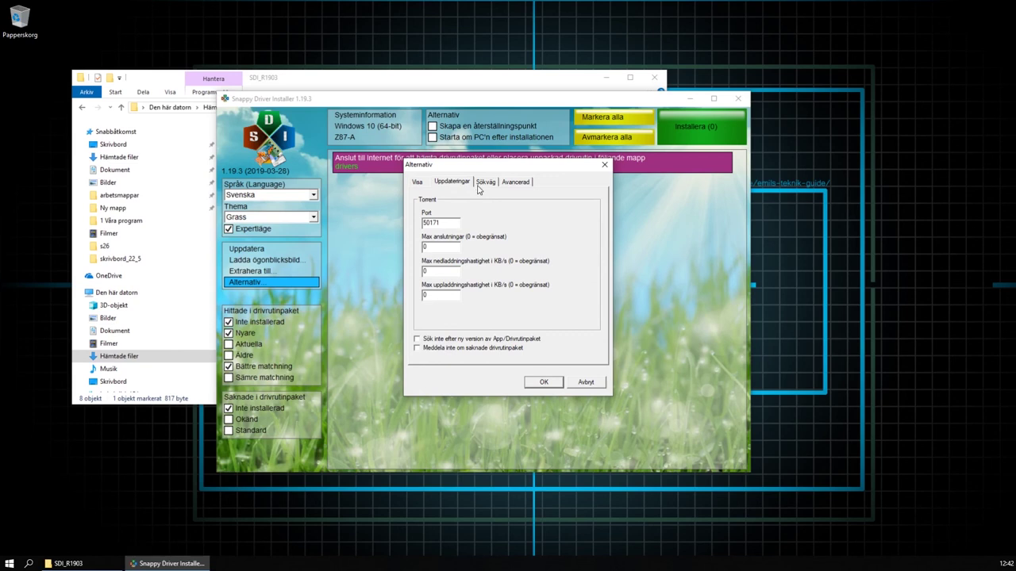
drag(458, 247, 405, 253)
click(435, 352)
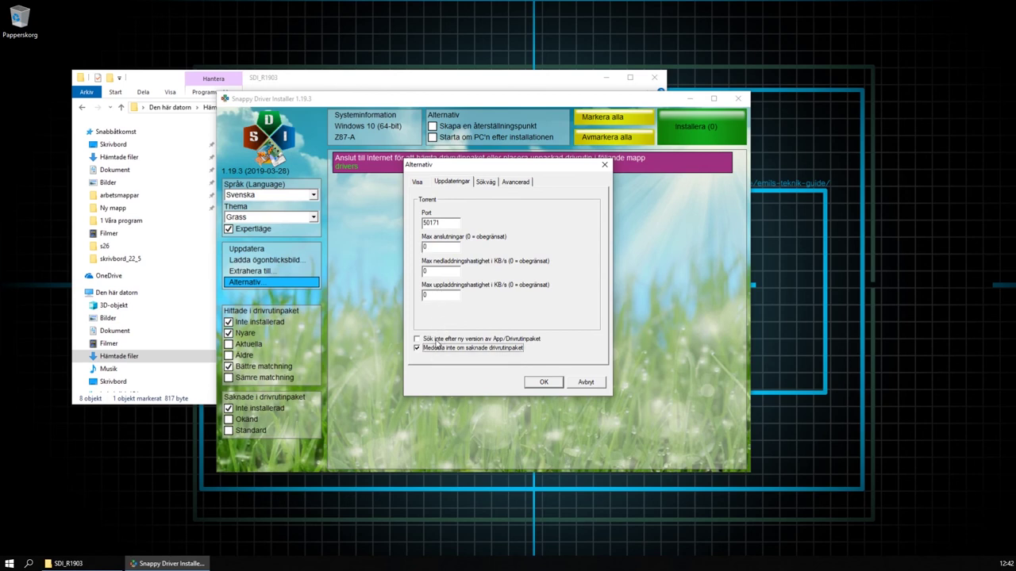